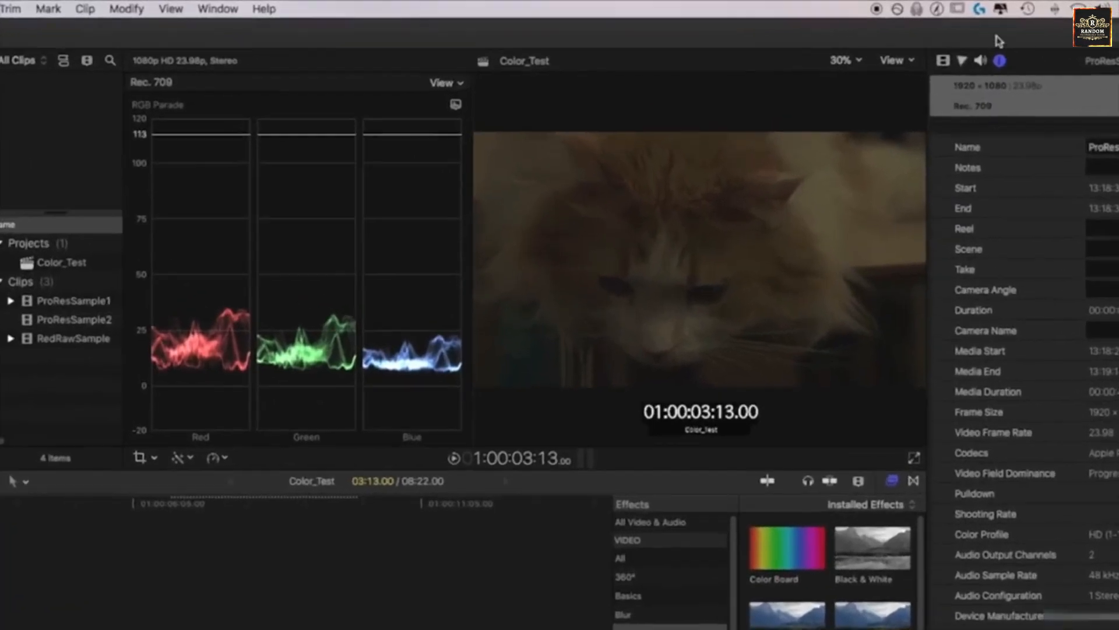
Step: Hide the video scopes and show them again, doing the same with the inspector
click(844, 51)
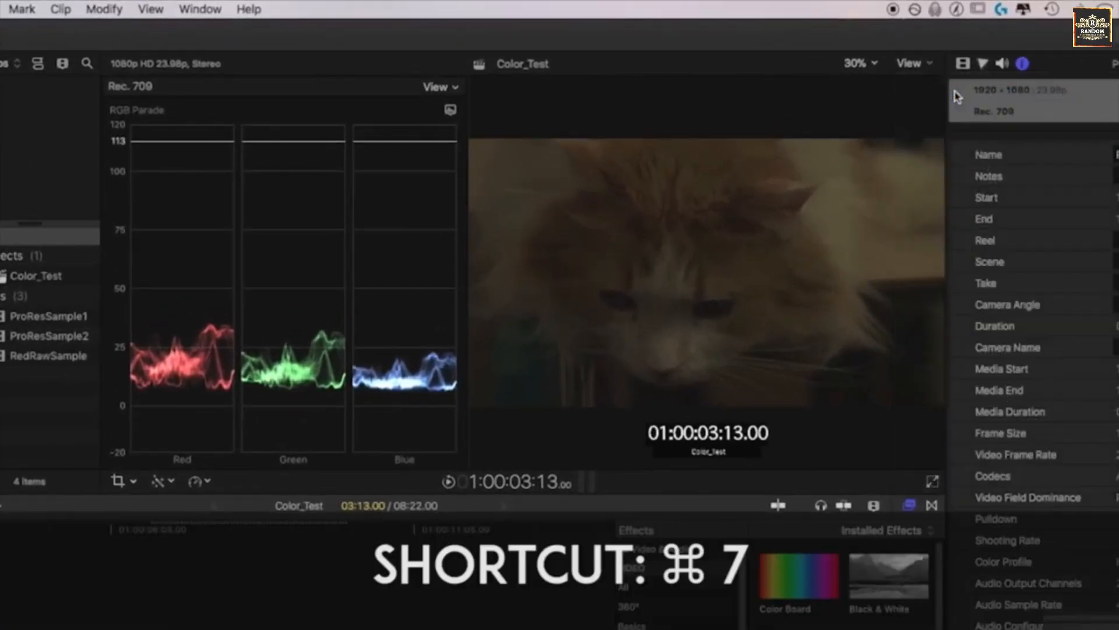
click(957, 96)
click(912, 63)
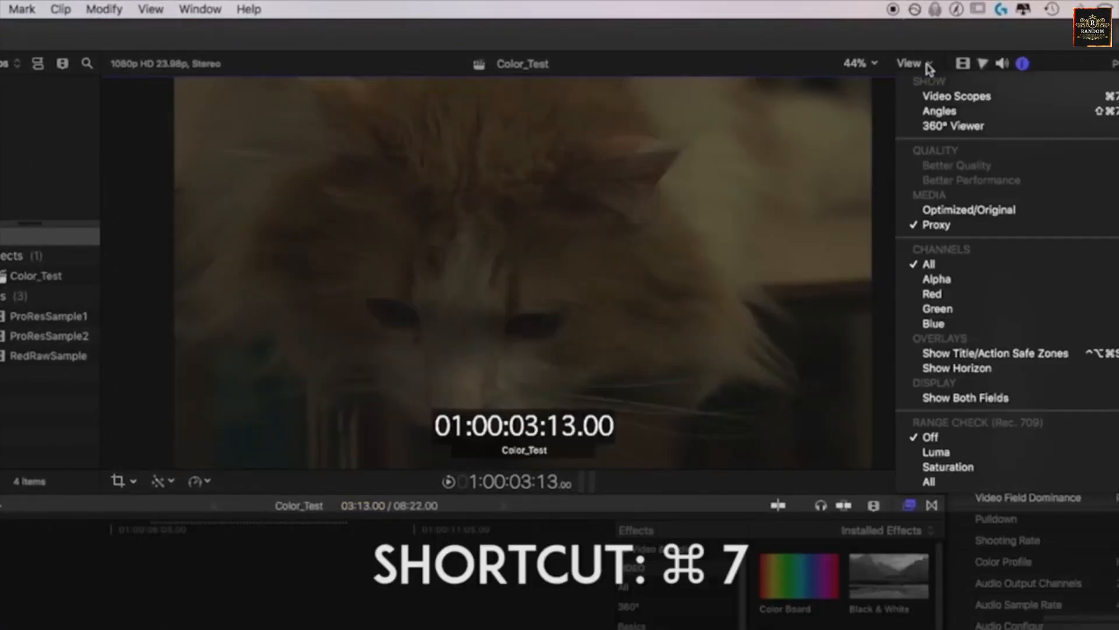
click(964, 104)
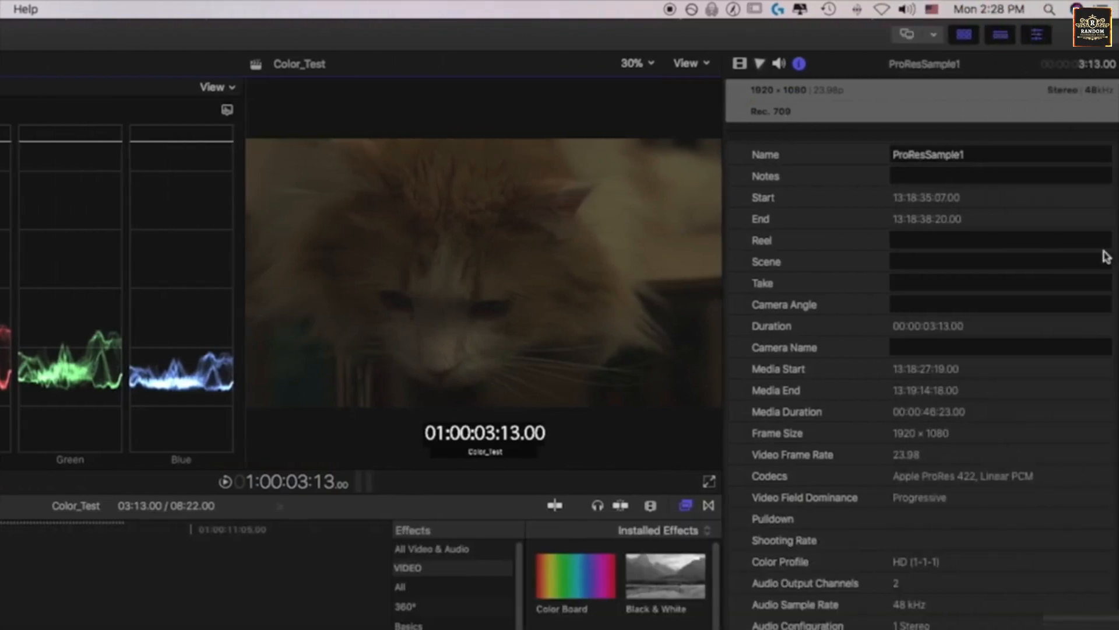
click(1037, 36)
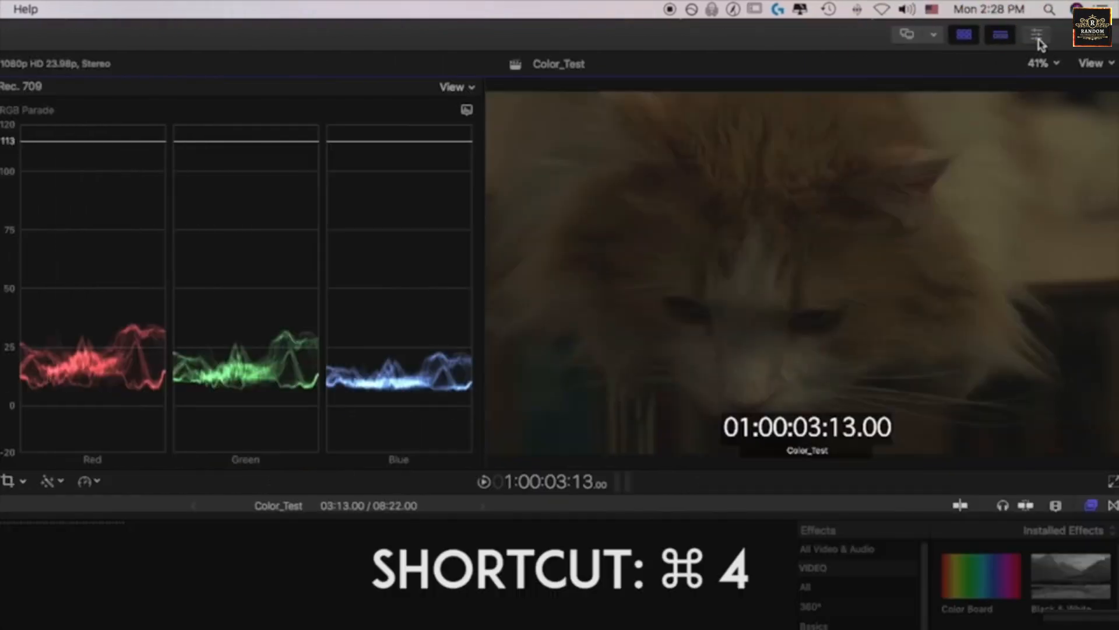
key(super+4)
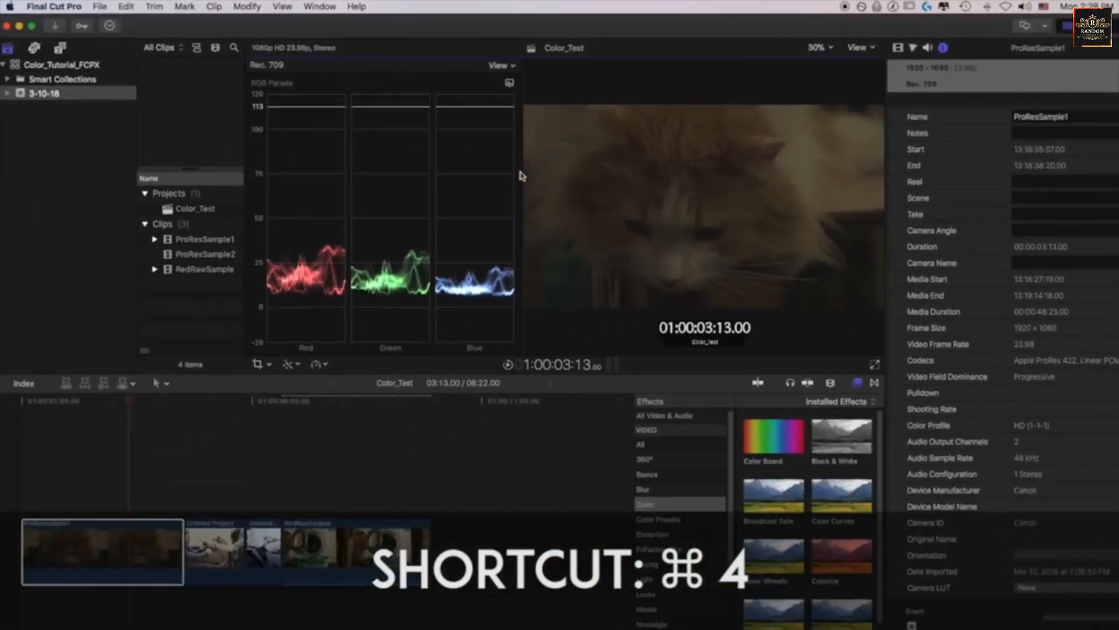
Step: Apply Balance Color to the dark cat clip, ProResSample1, in the Color_Test timeline
click(100, 538)
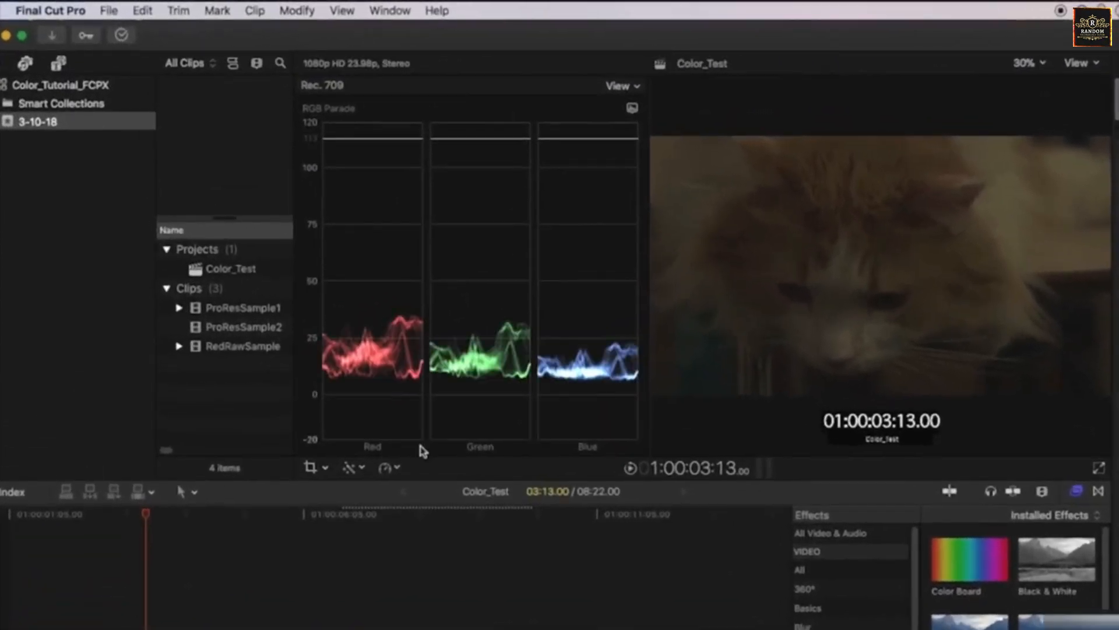
click(313, 401)
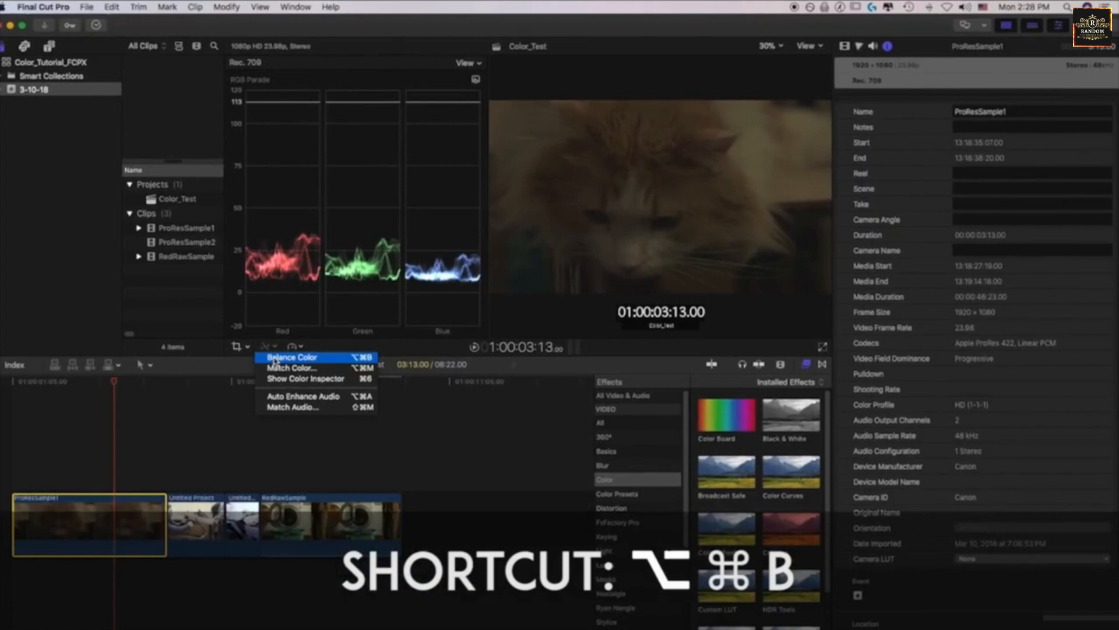
click(285, 373)
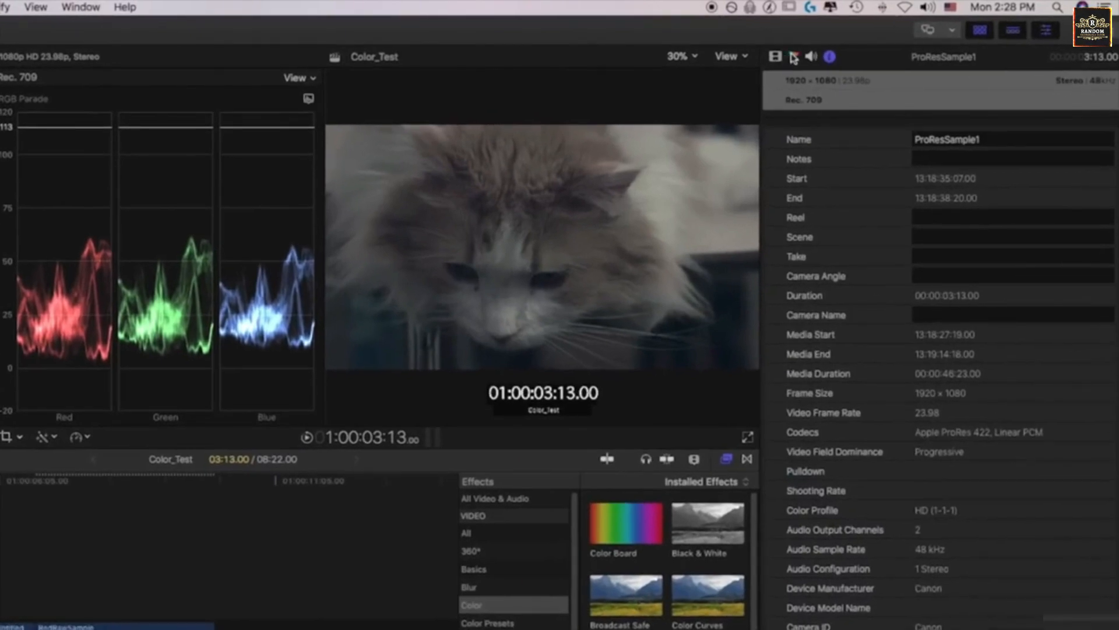
Step: Switch the clip's Balance Color method to White Balance and sample the pale area behind the cat as pure white
click(794, 57)
click(776, 57)
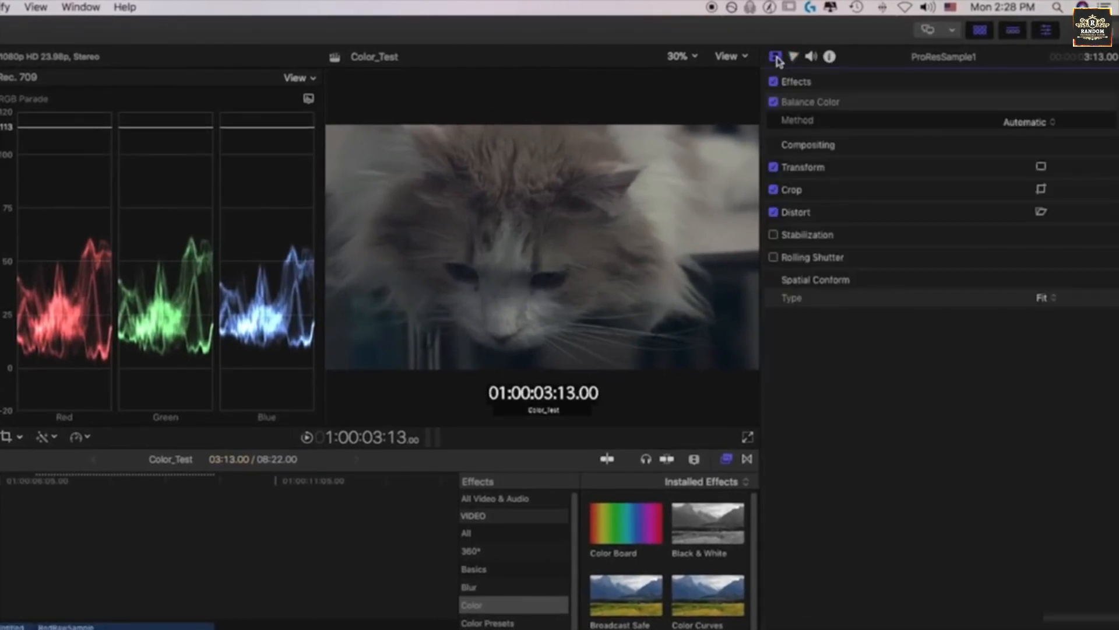
click(1029, 122)
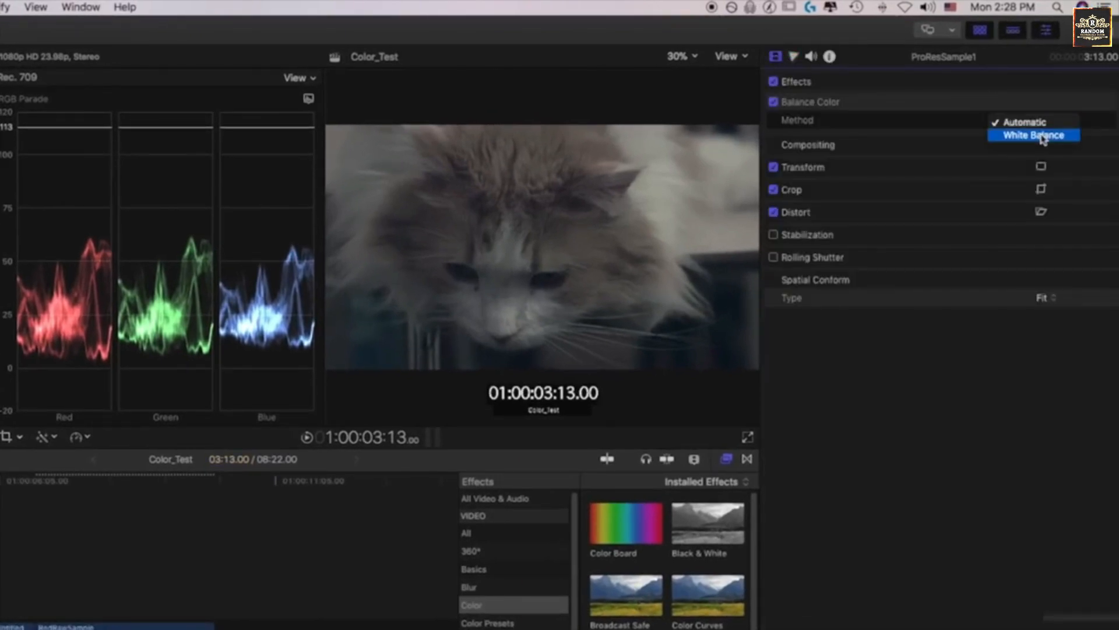
click(1043, 137)
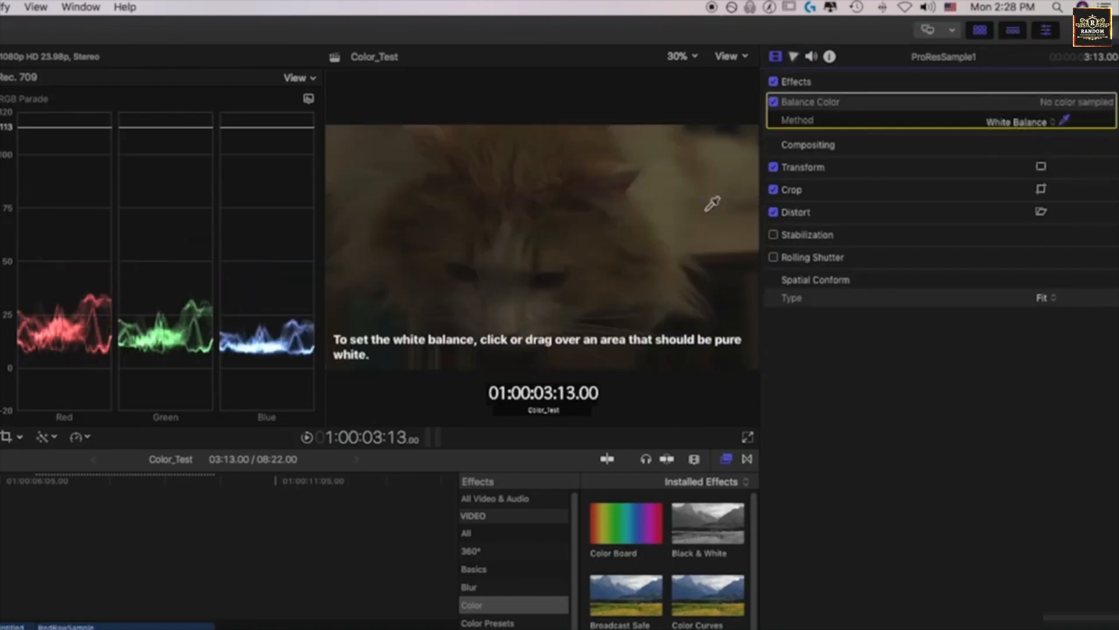
click(667, 184)
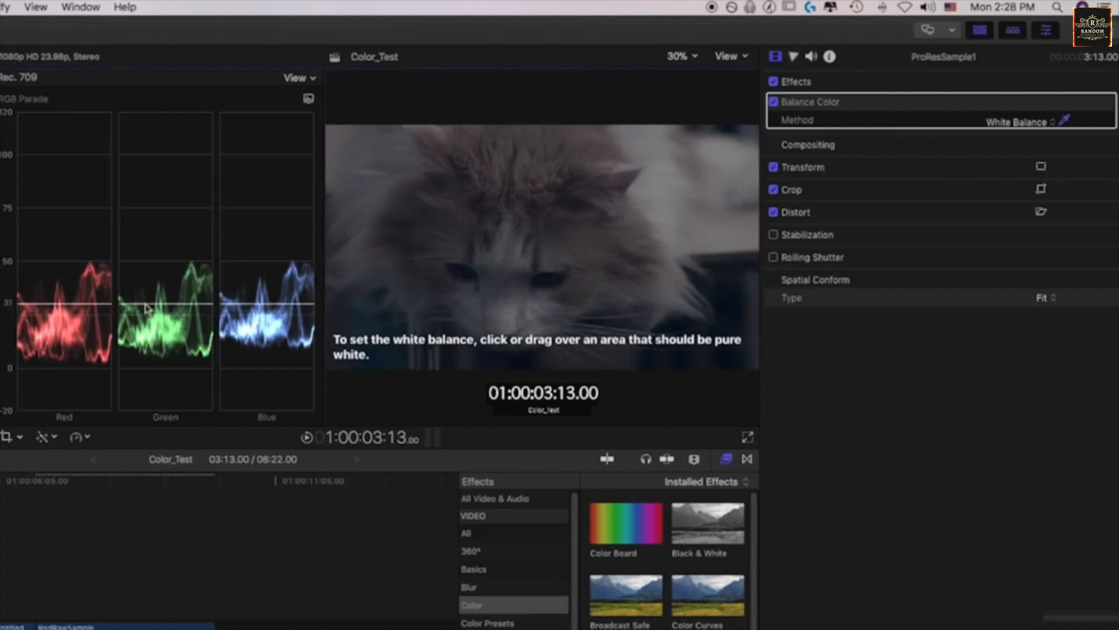
Step: Compare the Automatic and White Balance methods of Balance Color, ending with the method set to Automatic
click(1016, 125)
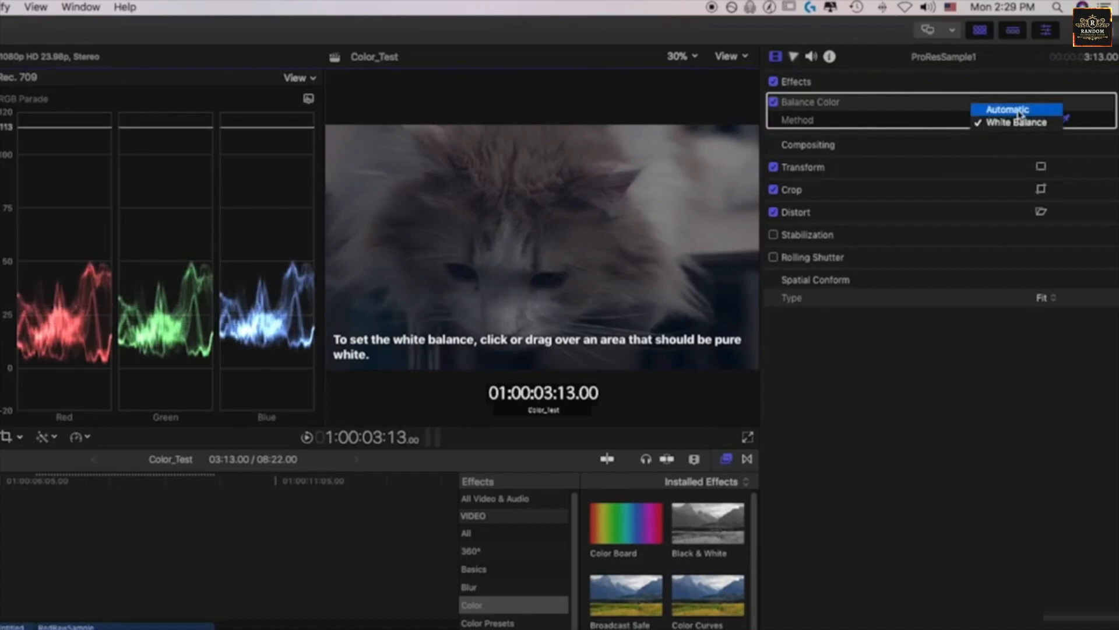
click(1017, 109)
click(1011, 124)
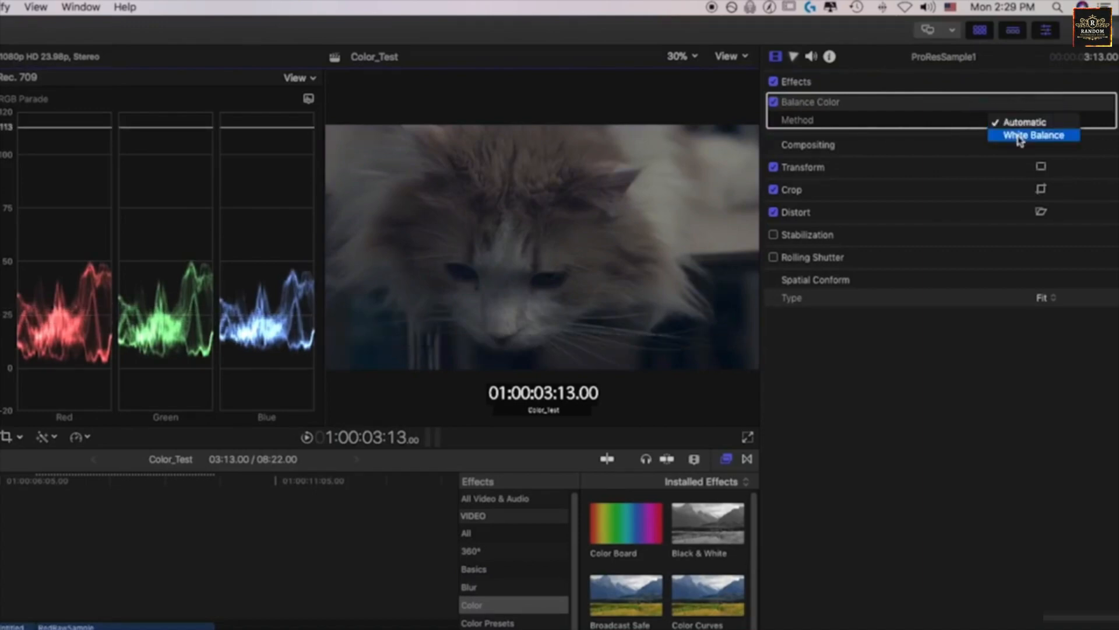
click(1017, 135)
click(1022, 124)
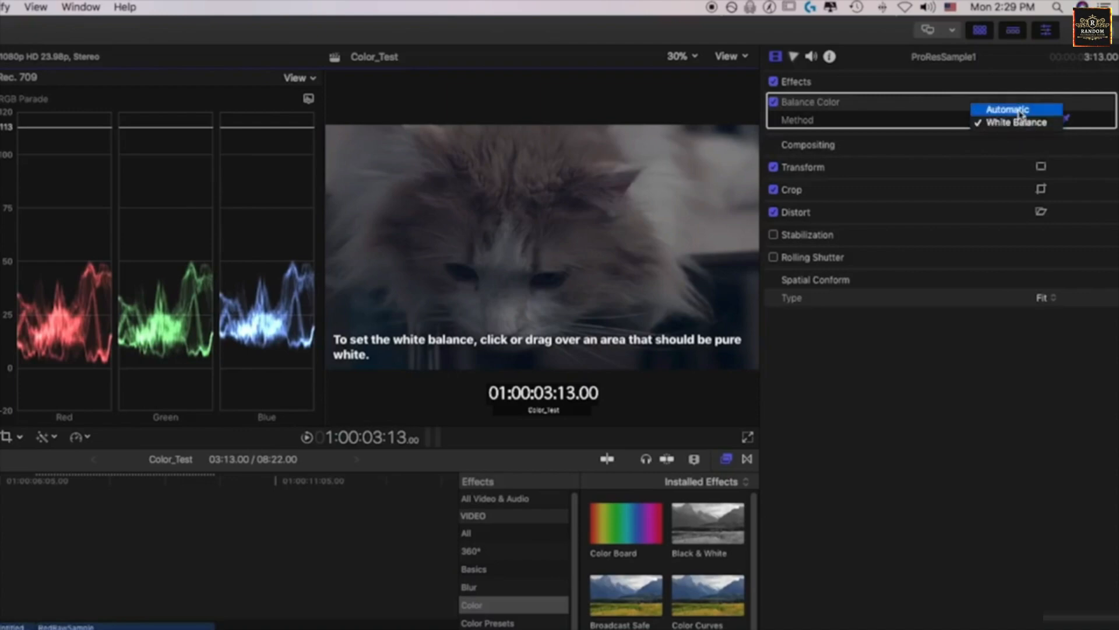
click(1017, 110)
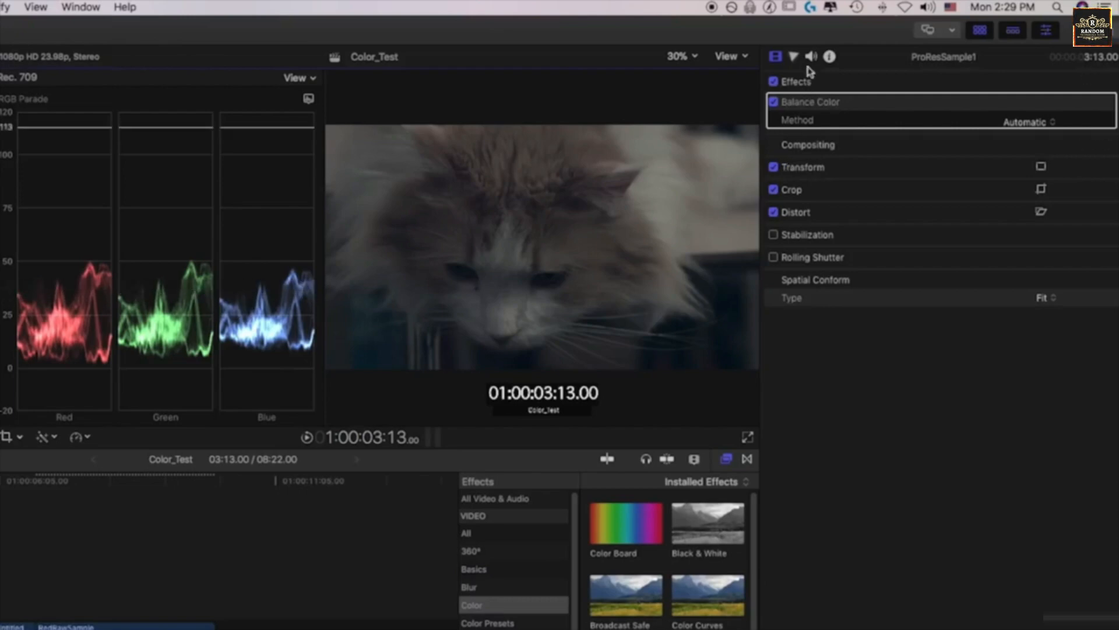
Step: Add a Color Board correction and a Color Wheels correction to the ProResSample1 clip
click(799, 57)
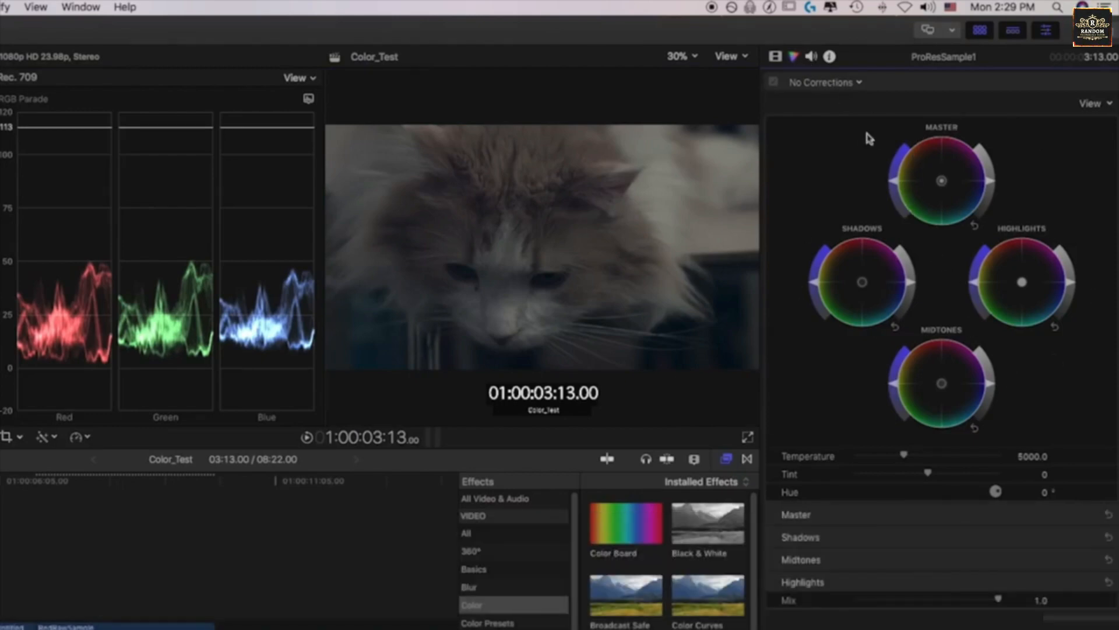
click(834, 82)
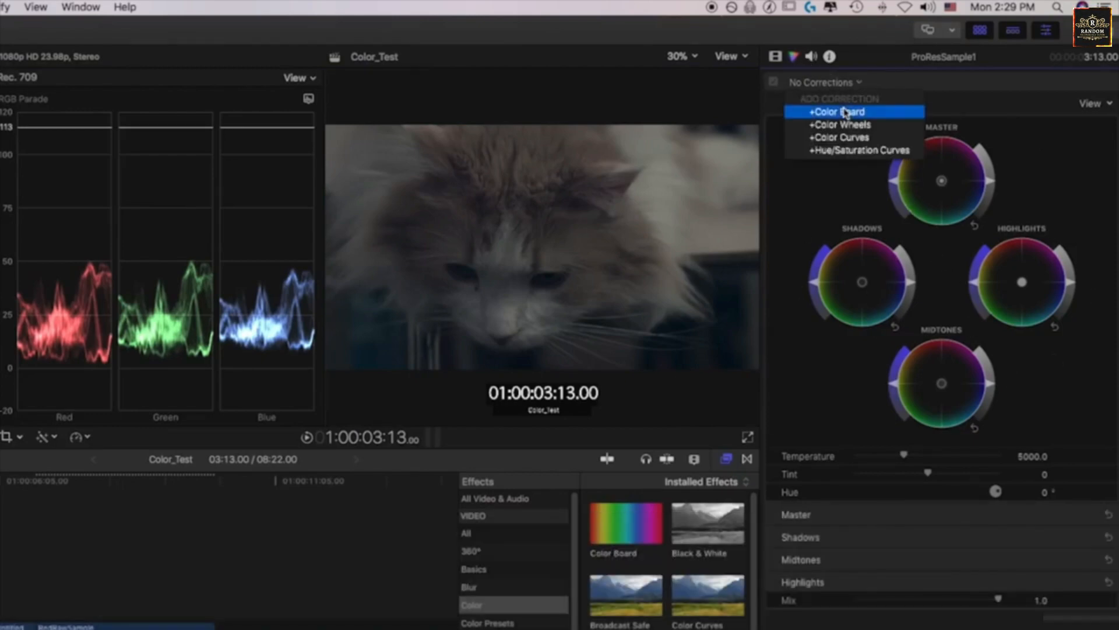
click(846, 113)
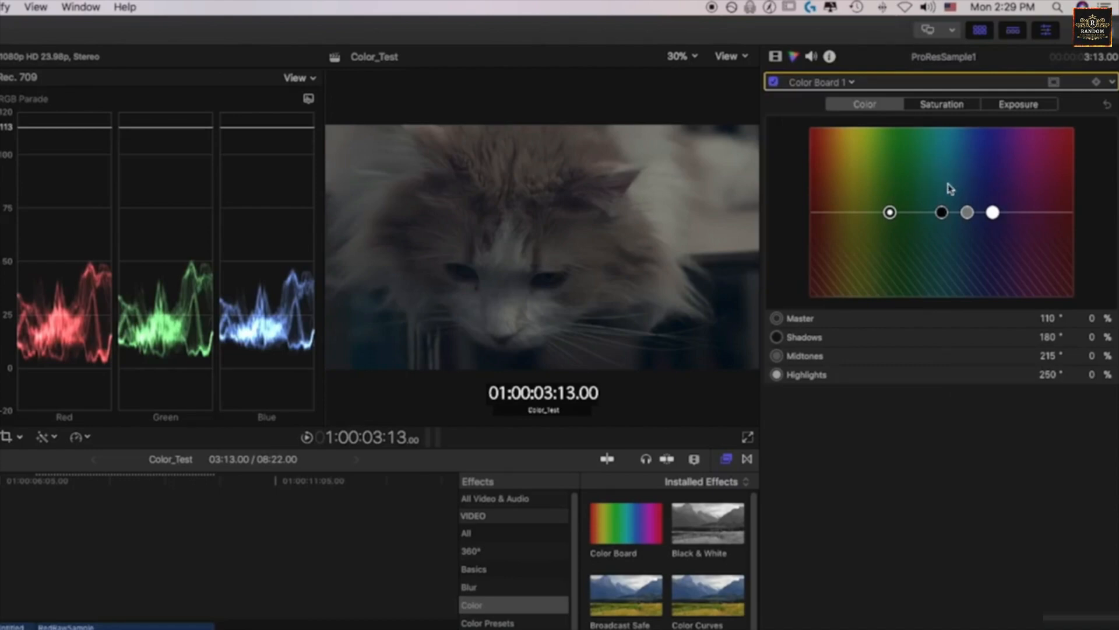
click(846, 85)
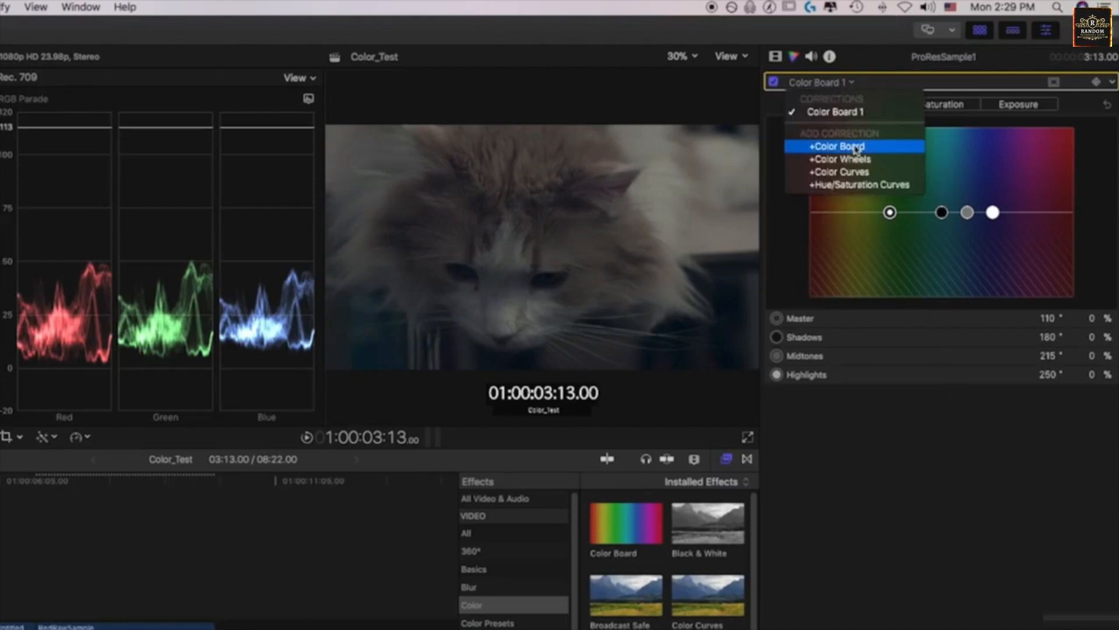
click(894, 160)
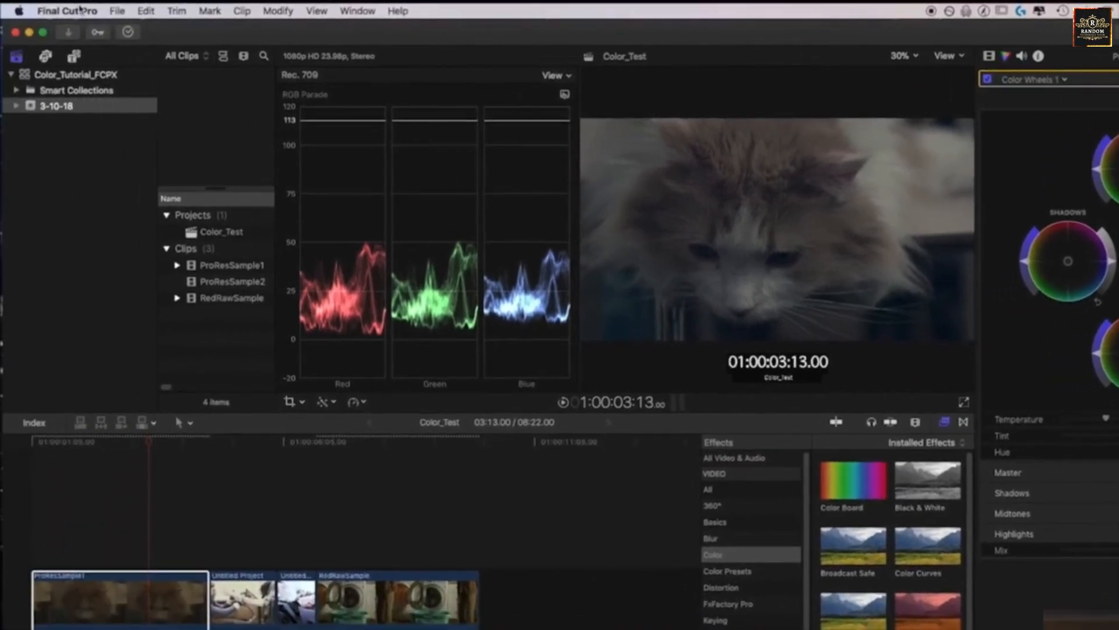
Step: Choose Color Wheels as the default correction in the Editing preferences and close the preferences
click(80, 9)
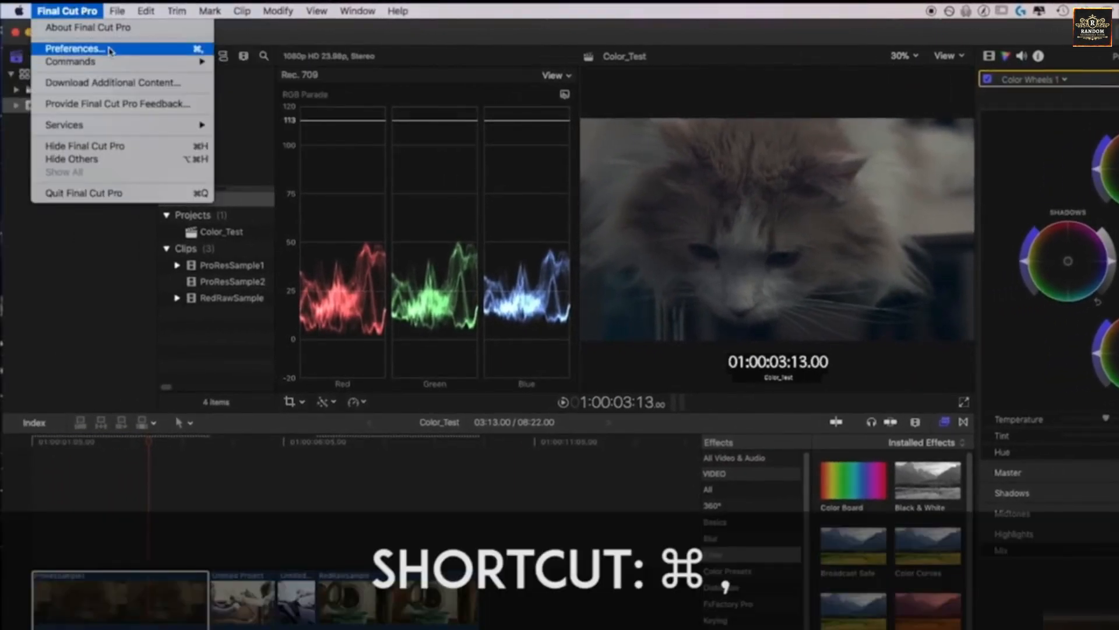
click(108, 45)
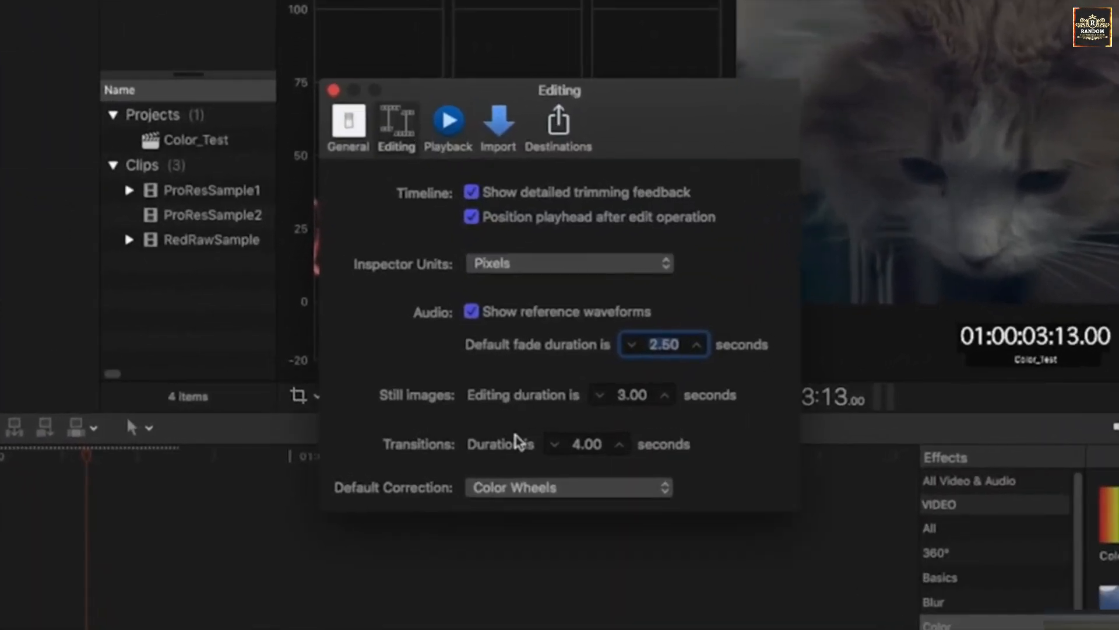
click(501, 490)
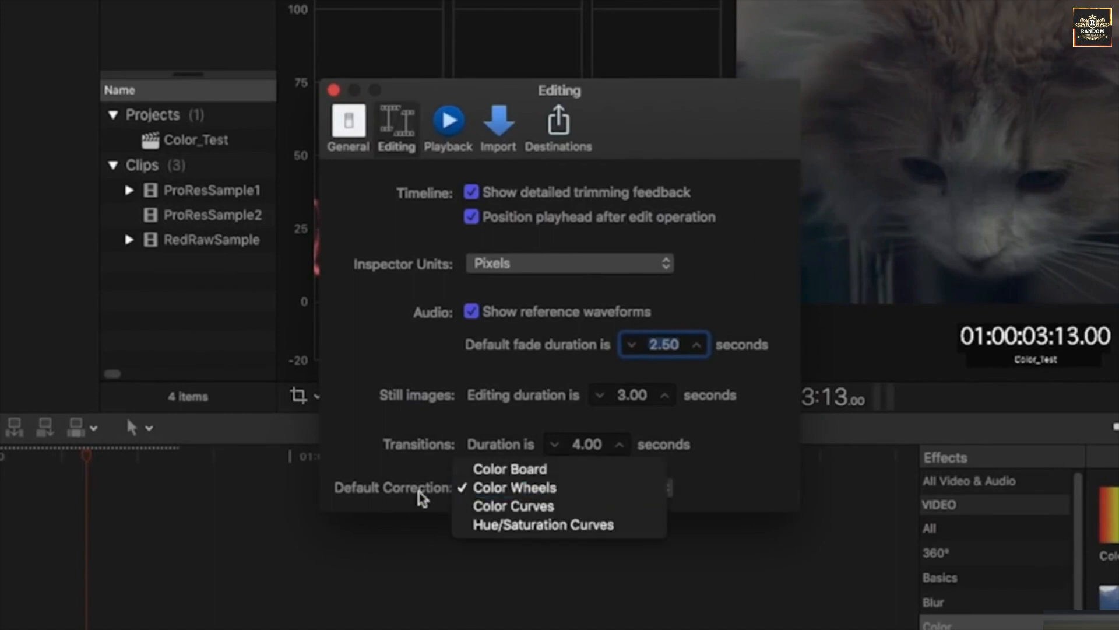
click(492, 488)
click(334, 90)
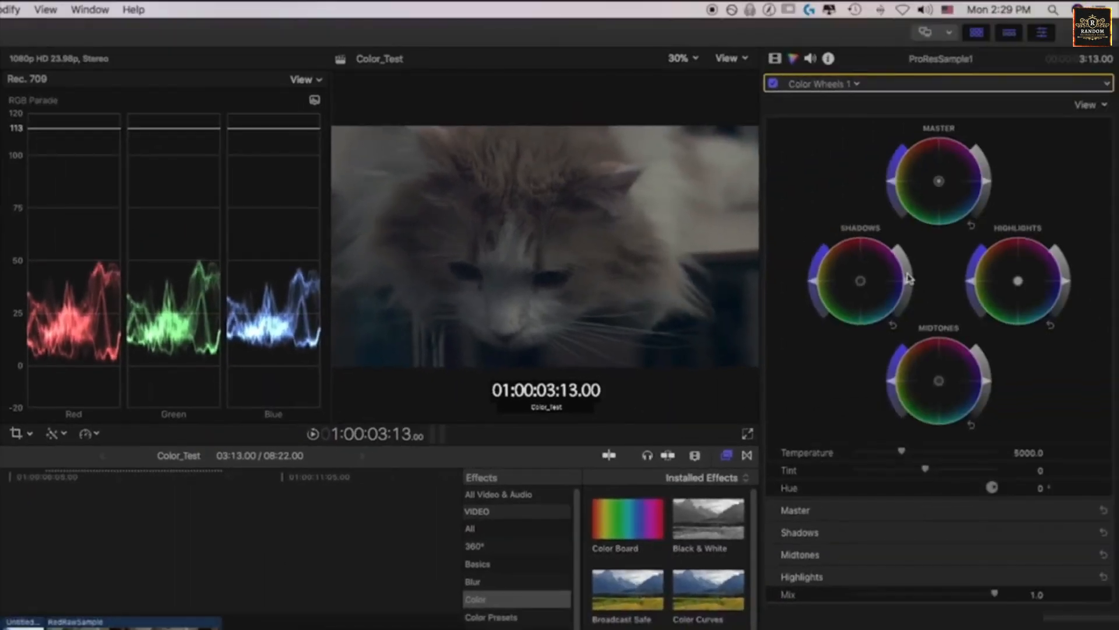
Step: In the color wheels, set shadows to about -0.06 brightness and 1.12 saturation, midtones brightness to about +0.07, and highlights brightness to about +0.19
drag(907, 278, 908, 273)
mouse_move(815, 281)
mouse_down()
mouse_move(813, 269)
mouse_move(874, 279)
mouse_move(862, 269)
mouse_move(913, 291)
mouse_up()
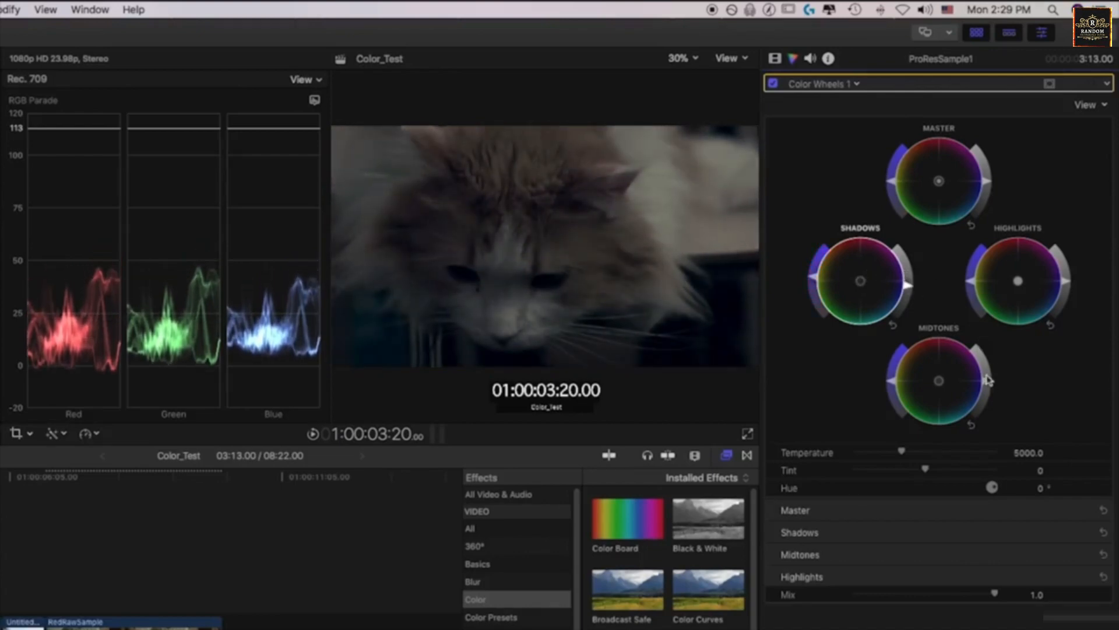
drag(988, 380, 987, 374)
drag(1067, 282, 1063, 263)
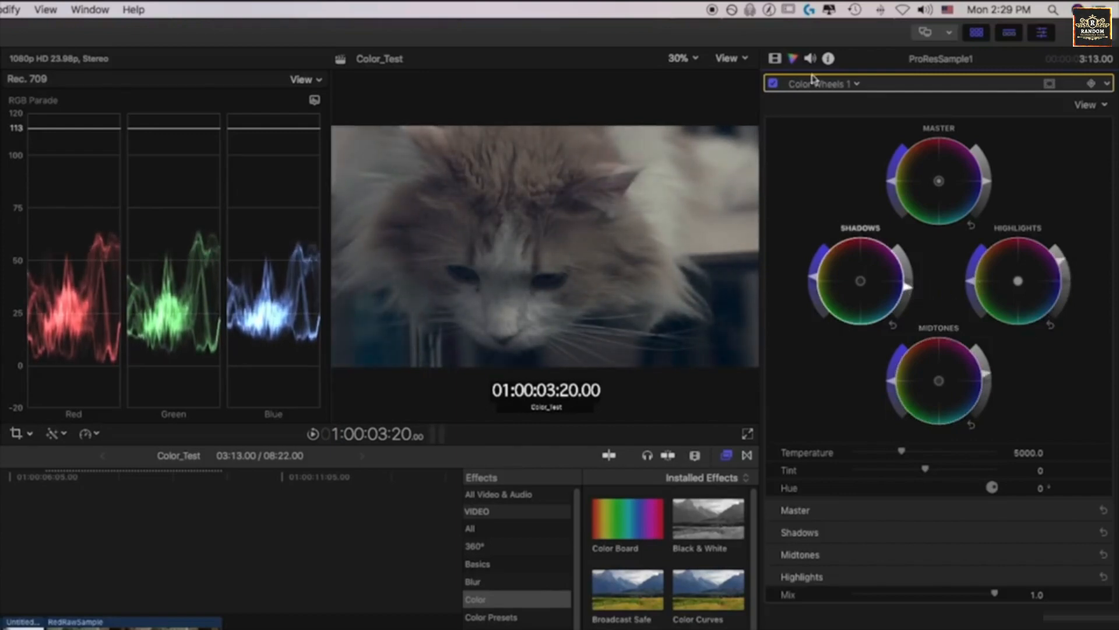
click(773, 84)
click(774, 84)
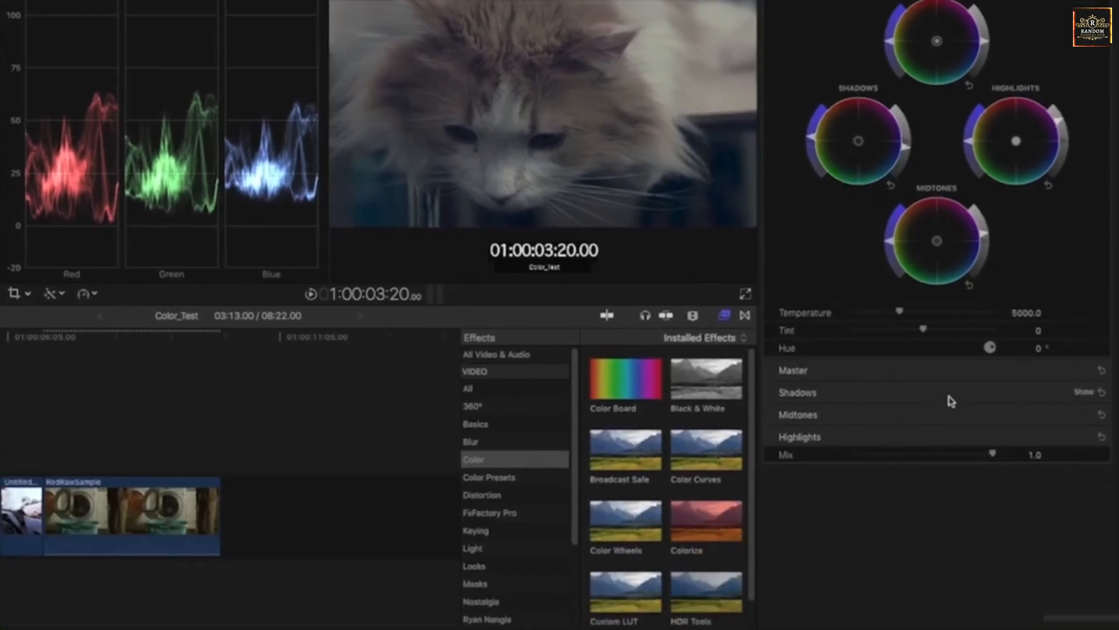
Step: Expand the numeric wheel controls and set the blue value to 24 for the highlights and -12 for the shadows
click(944, 532)
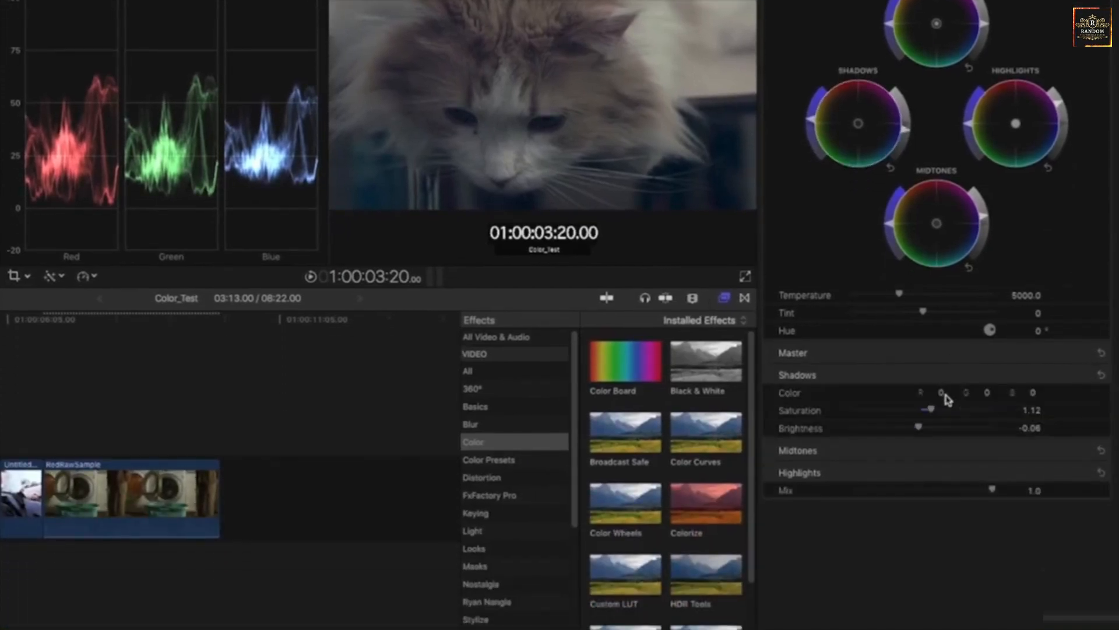
click(950, 453)
click(945, 525)
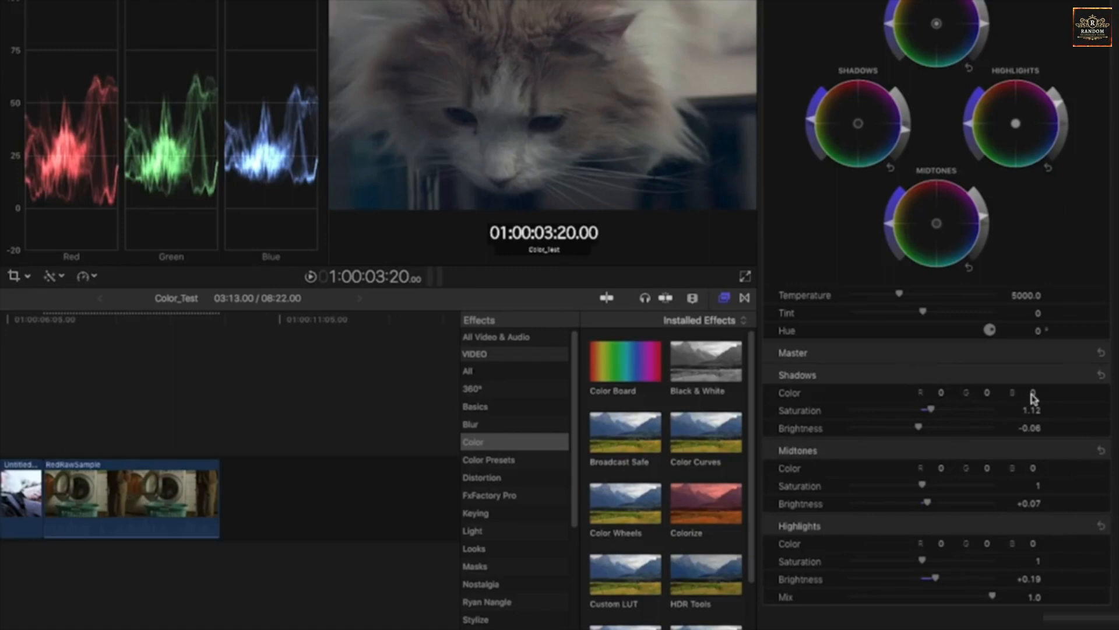
drag(1032, 398, 1032, 392)
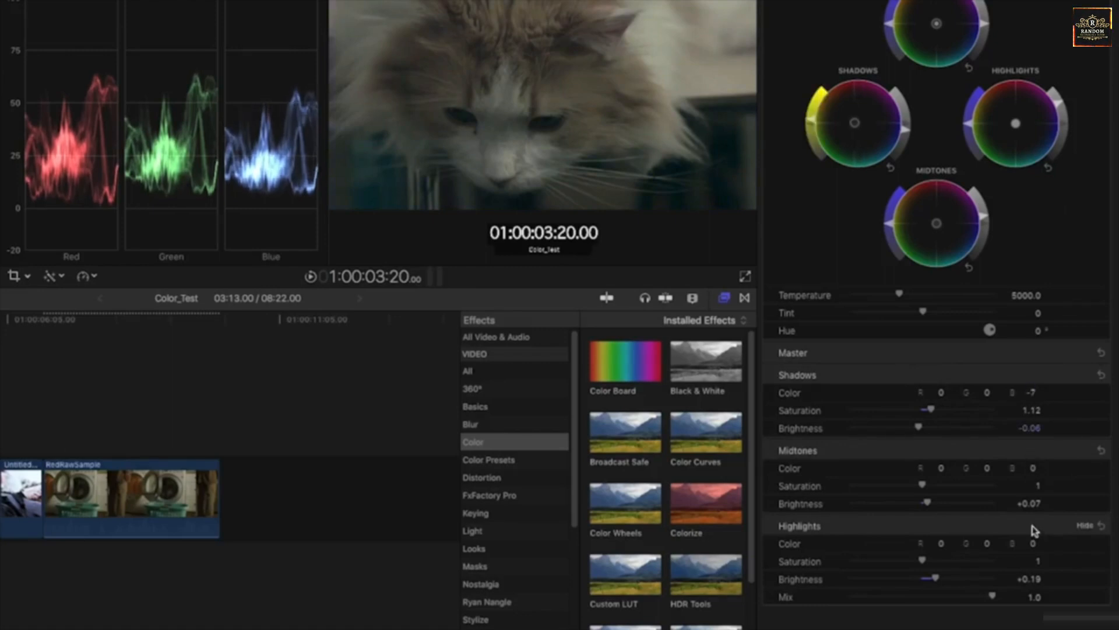
drag(1032, 545, 1038, 533)
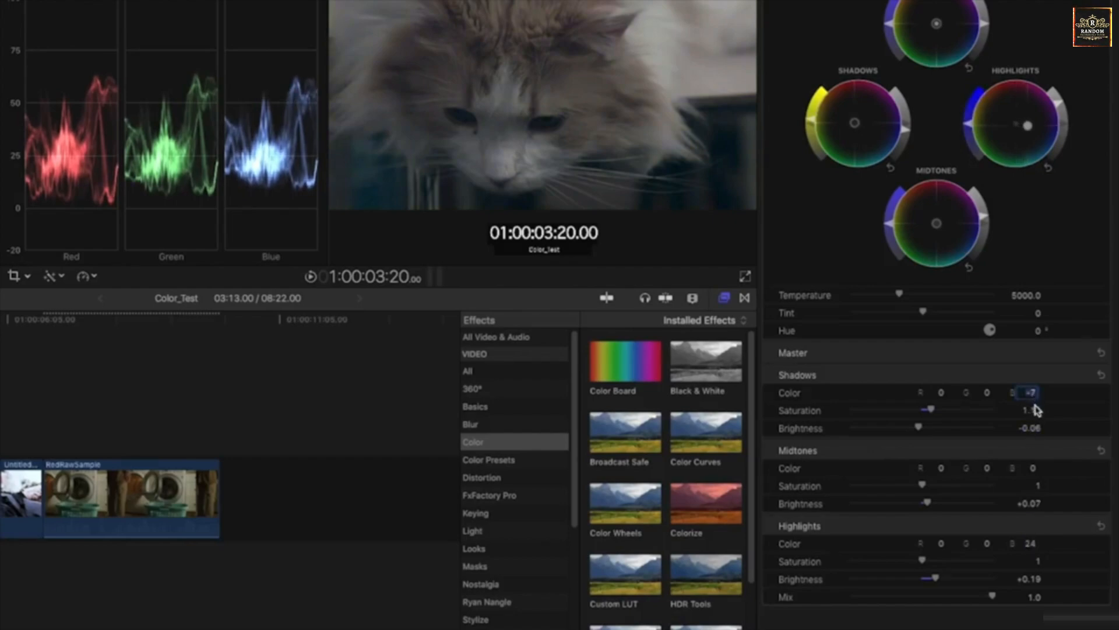
key(Return)
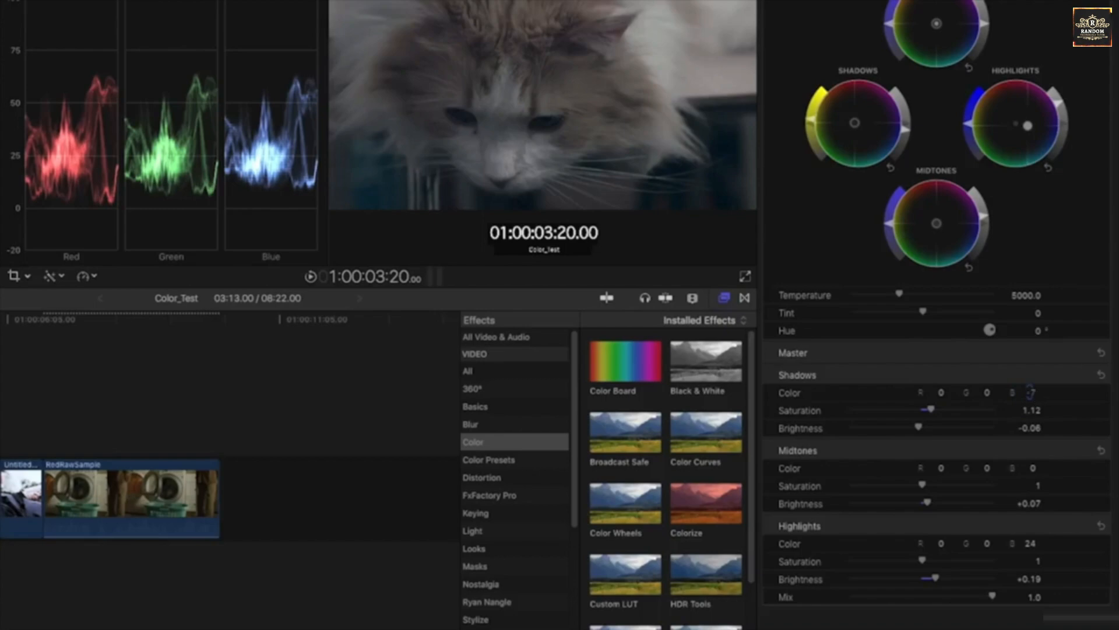
drag(1031, 393, 1030, 395)
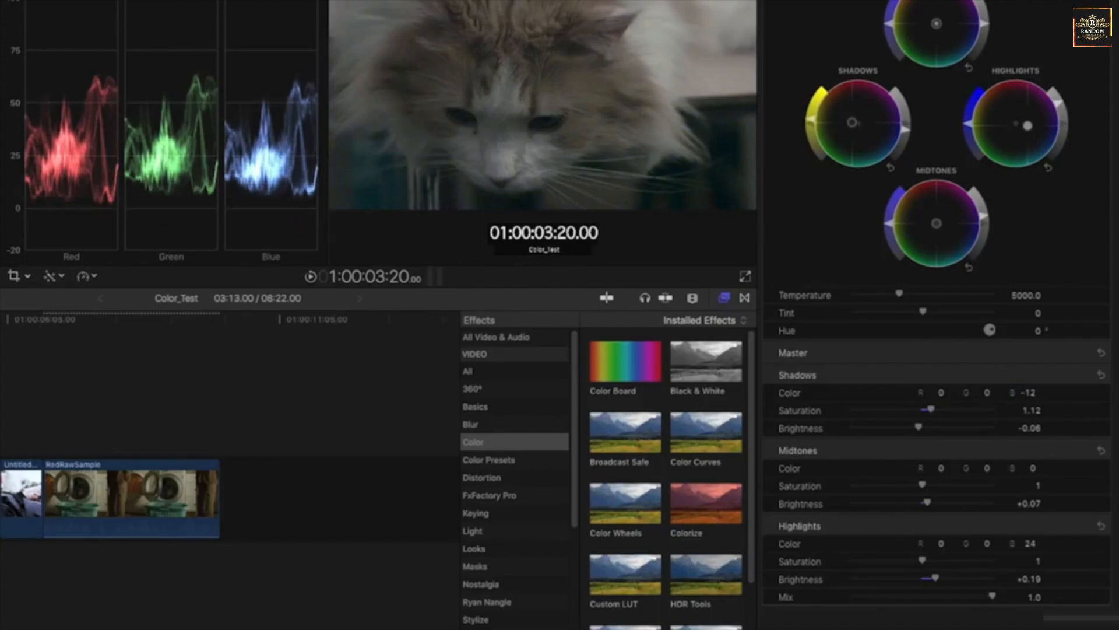
Step: Add a Color Curves correction to ProResSample1, sampling the dark background for the red curve and changing that curve's target color to green
click(773, 116)
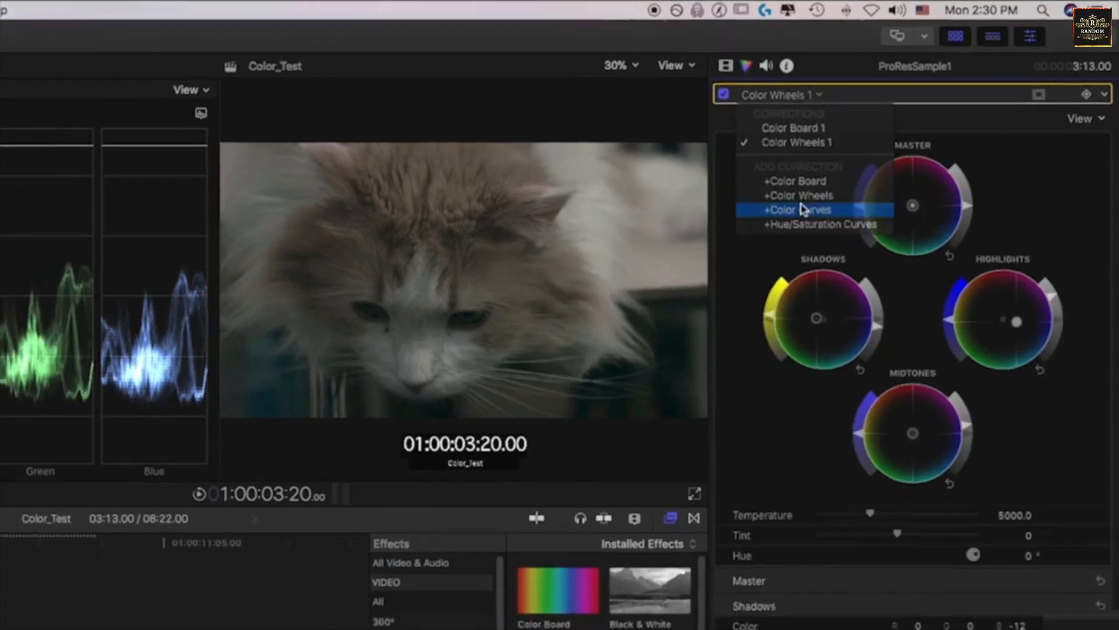
click(794, 226)
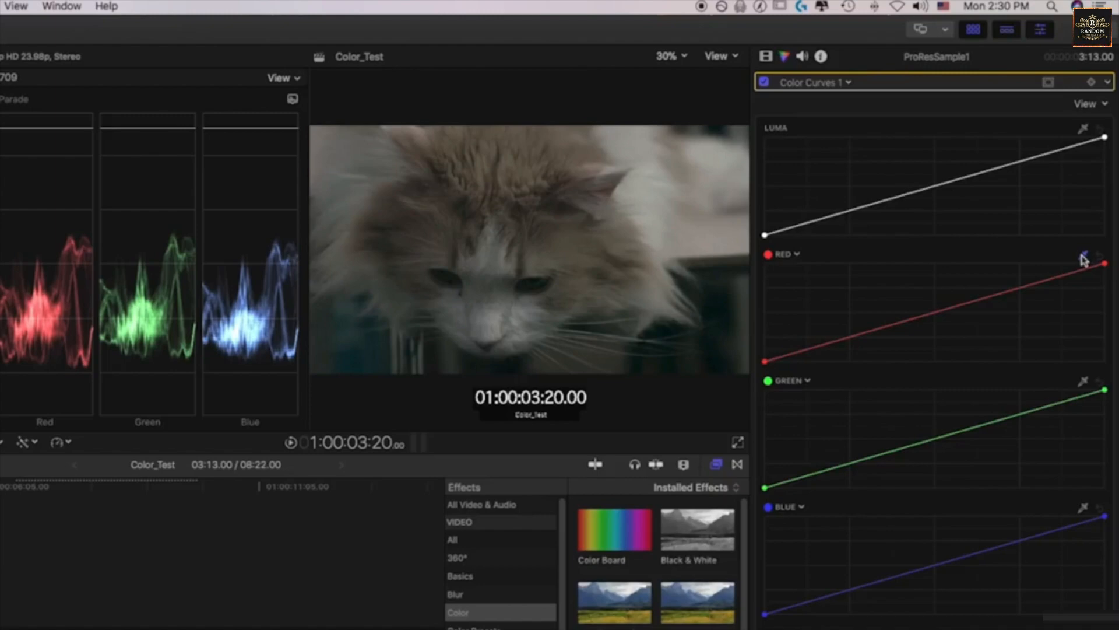
click(717, 301)
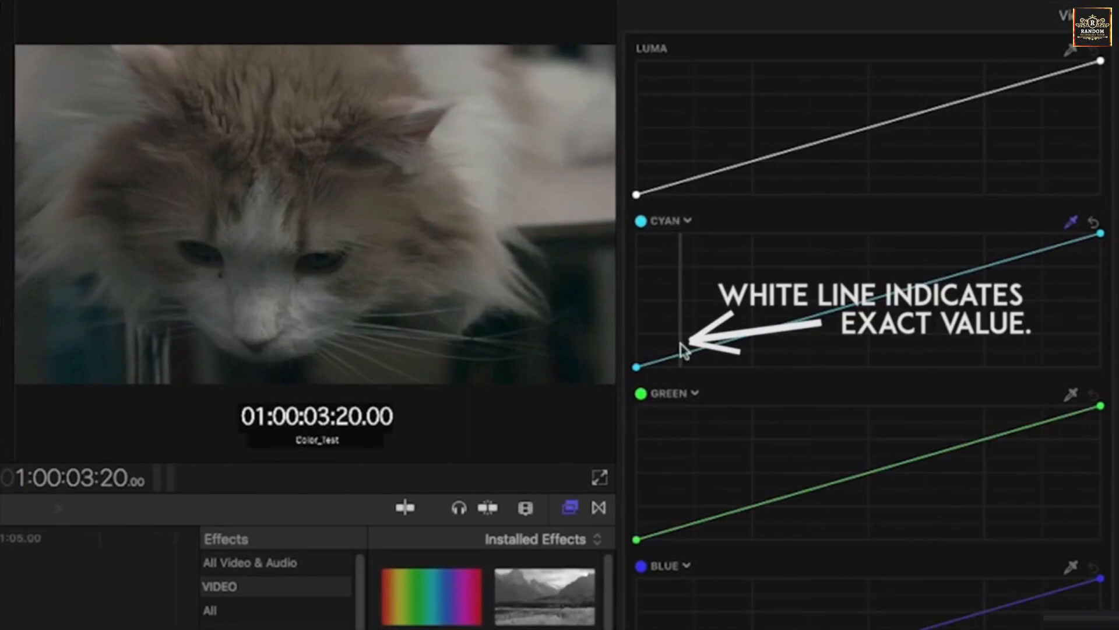
click(679, 221)
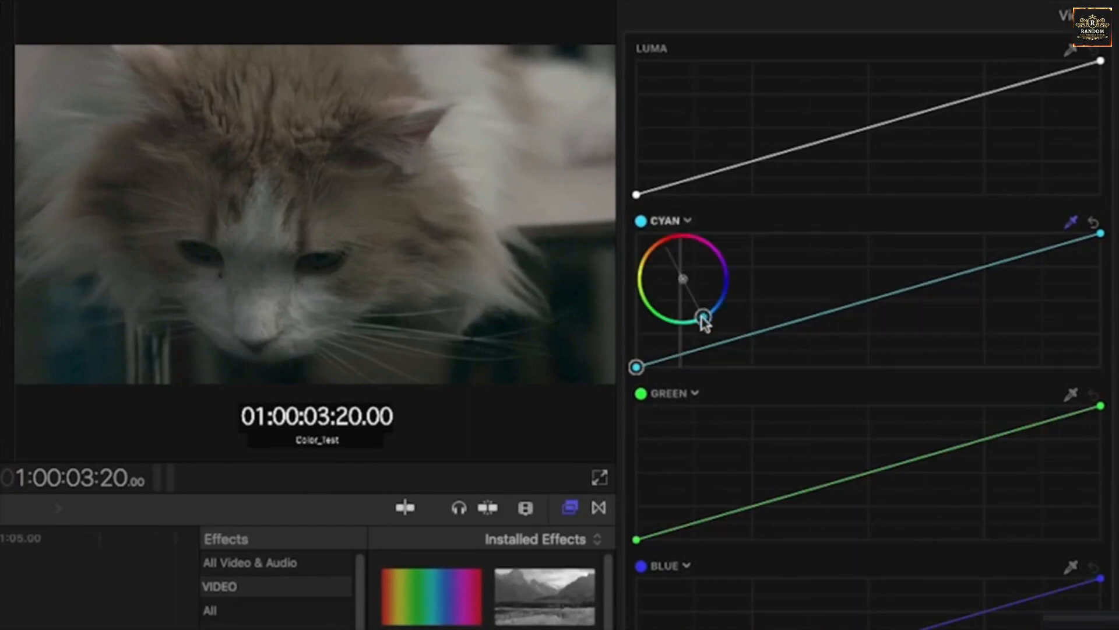
drag(704, 317, 654, 321)
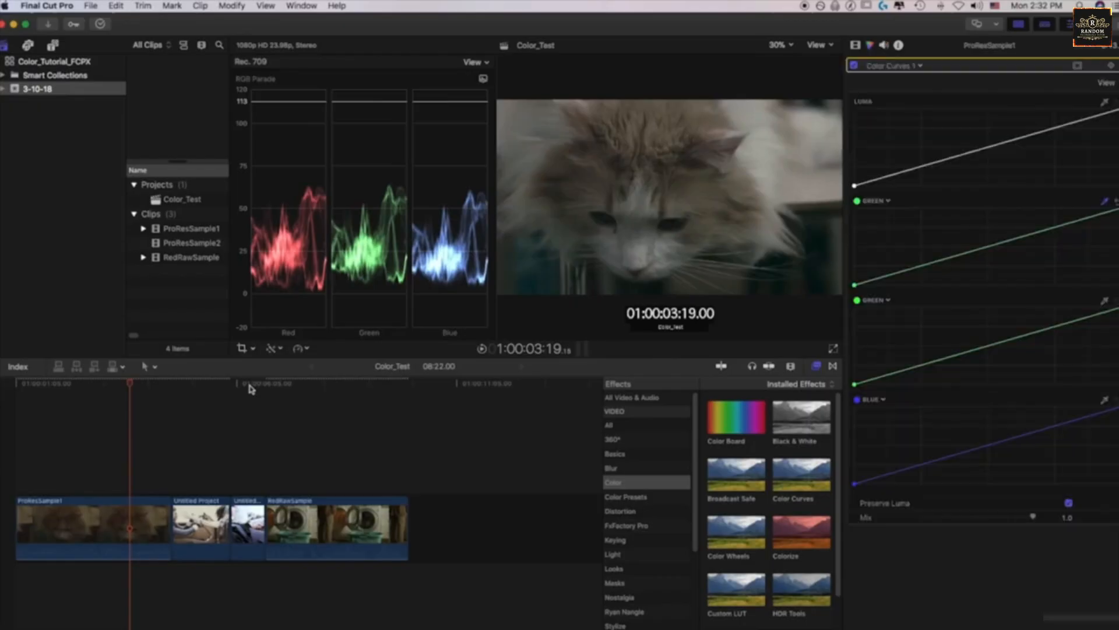
Step: Select the second Untitled Project clip, place the playhead at 01:00:06:08, and add a Hue/Saturation Curves correction to it
click(249, 383)
click(241, 543)
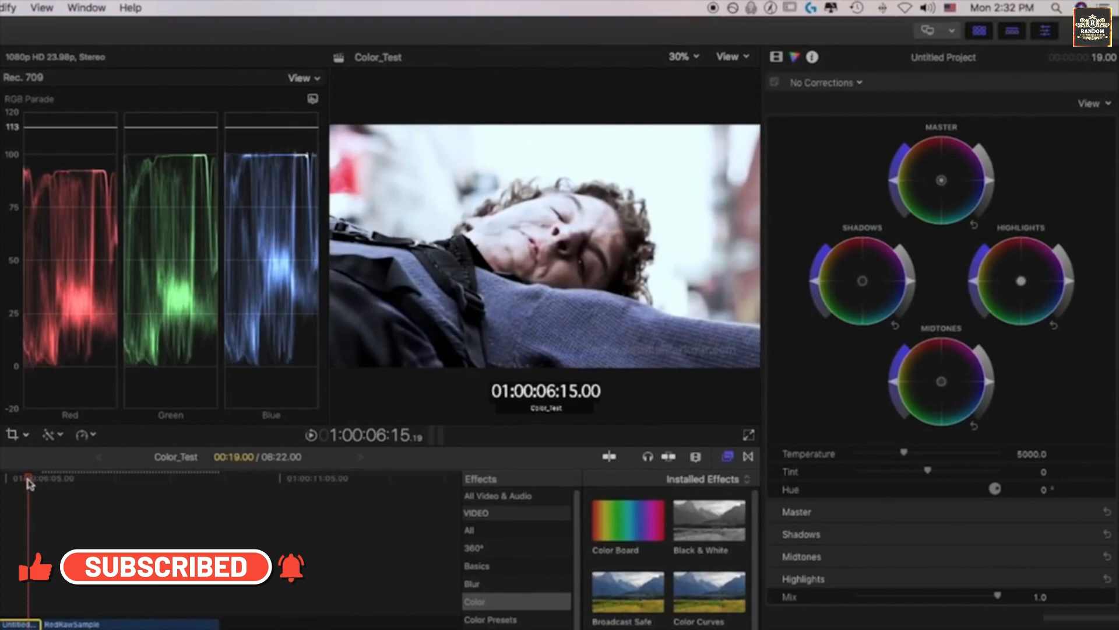
drag(28, 480, 13, 479)
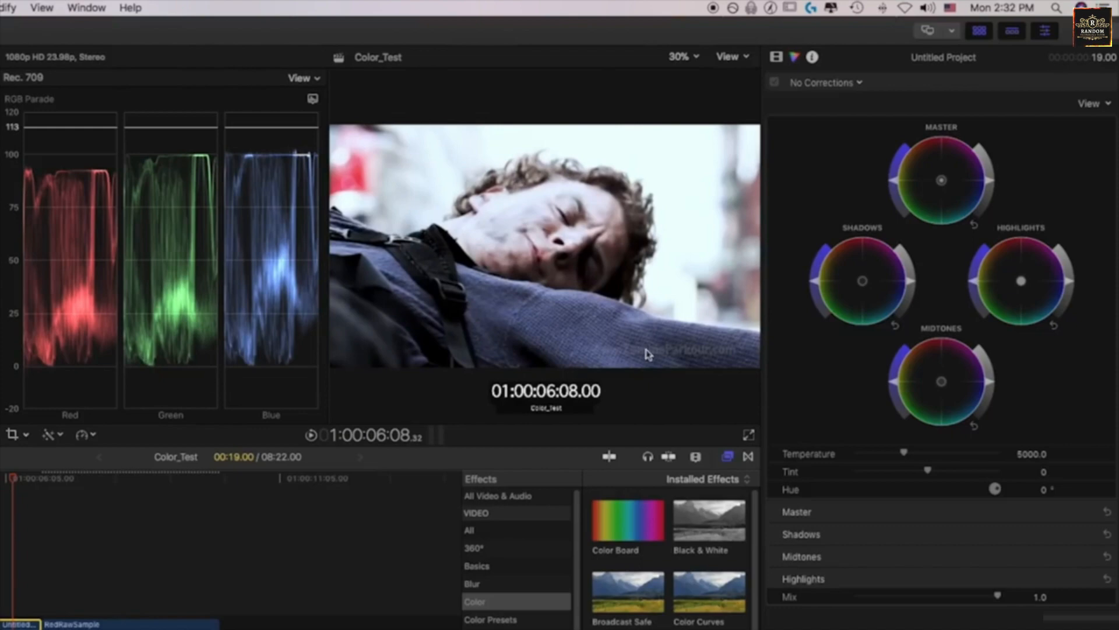
click(820, 82)
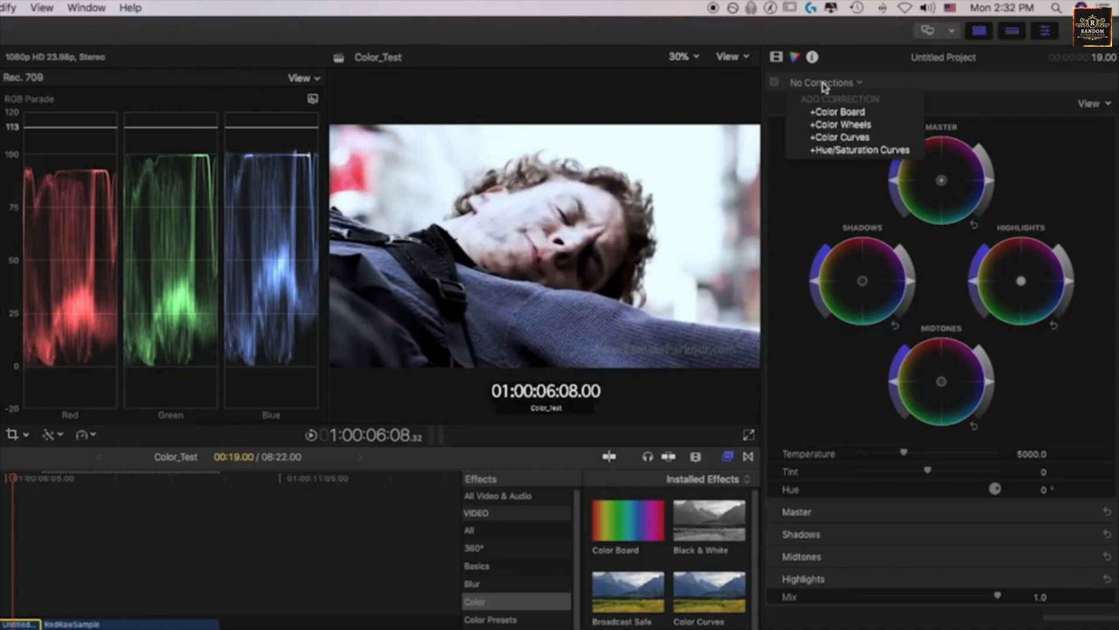
click(867, 153)
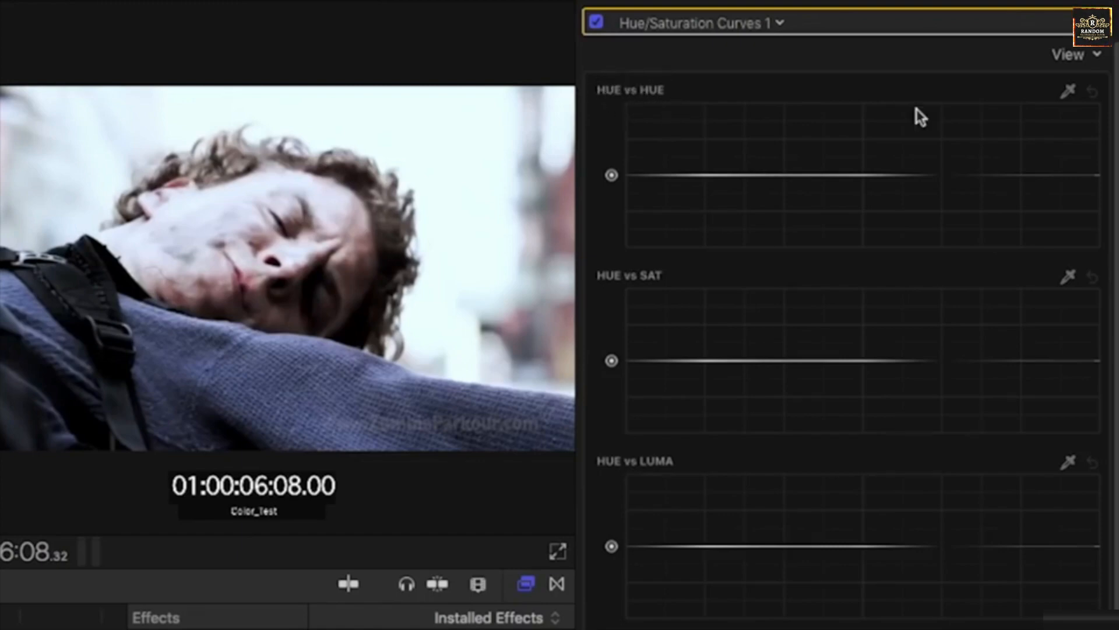
Step: Sample the blue sweater for the Hue vs Hue curve and raise its blue point until the sweater turns green
click(1066, 93)
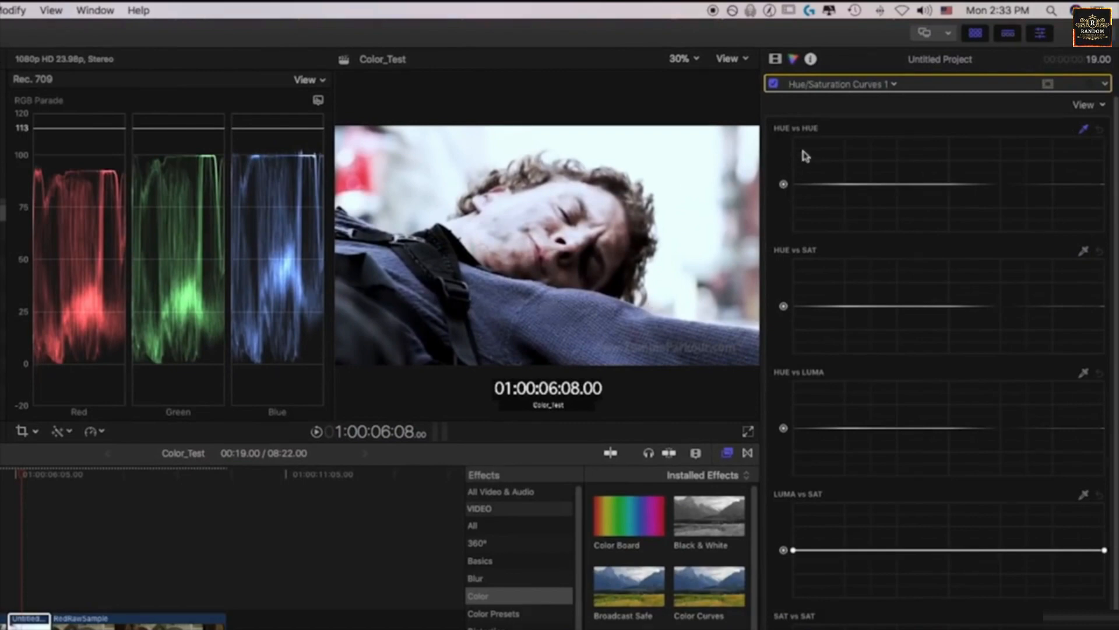
click(562, 325)
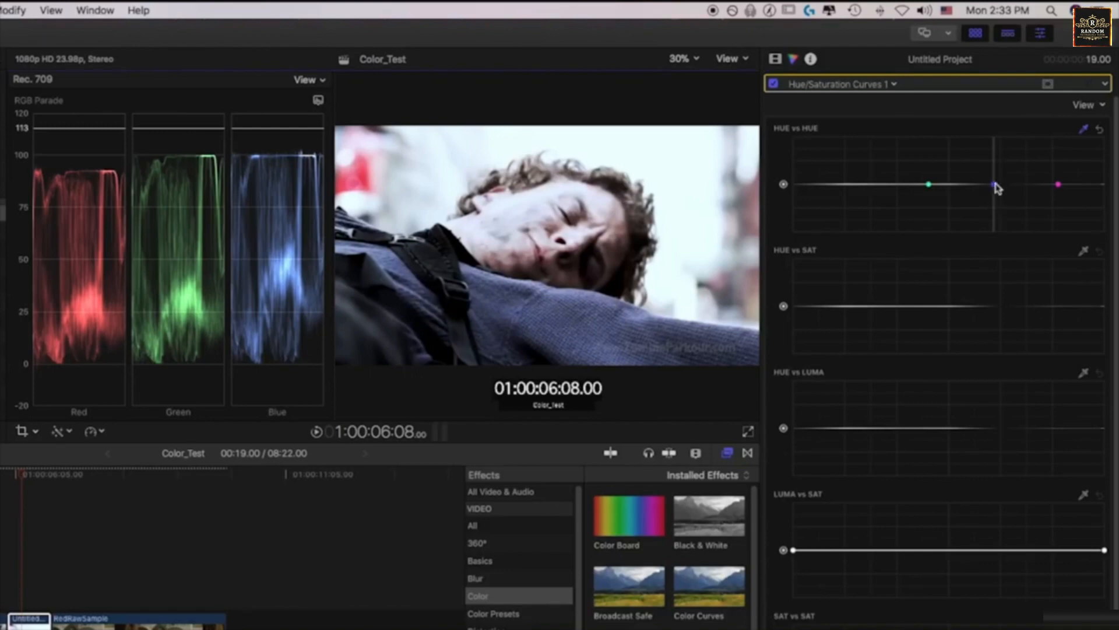
drag(993, 185, 993, 179)
drag(993, 174, 994, 160)
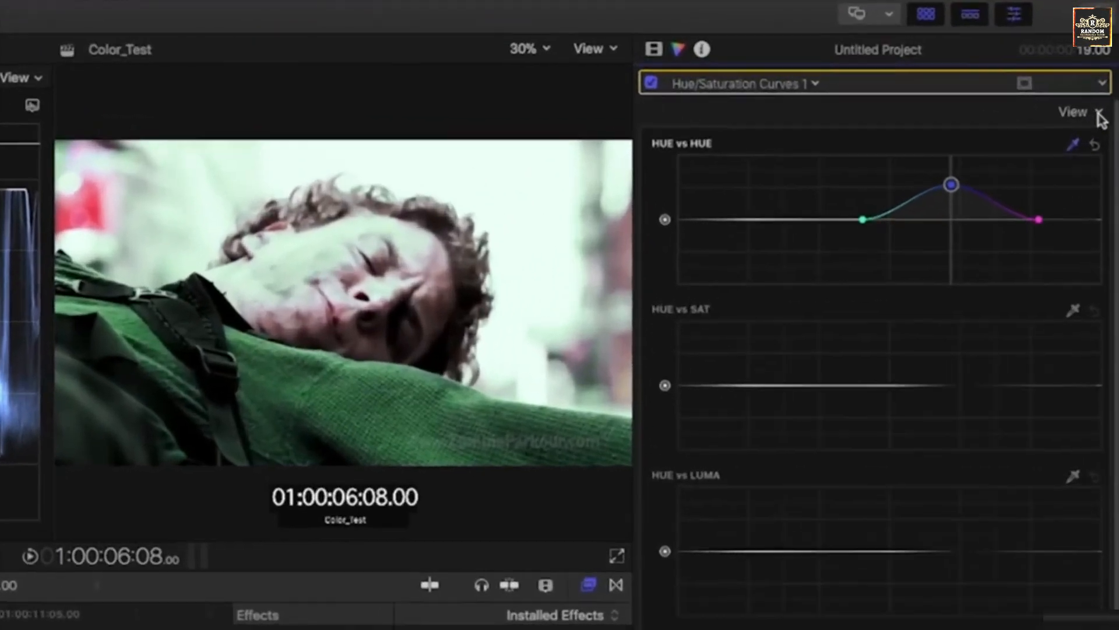
Step: Add a shape mask to the Hue/Saturation Curves correction and stretch it into a wide, flat ellipse
click(1102, 106)
click(1102, 85)
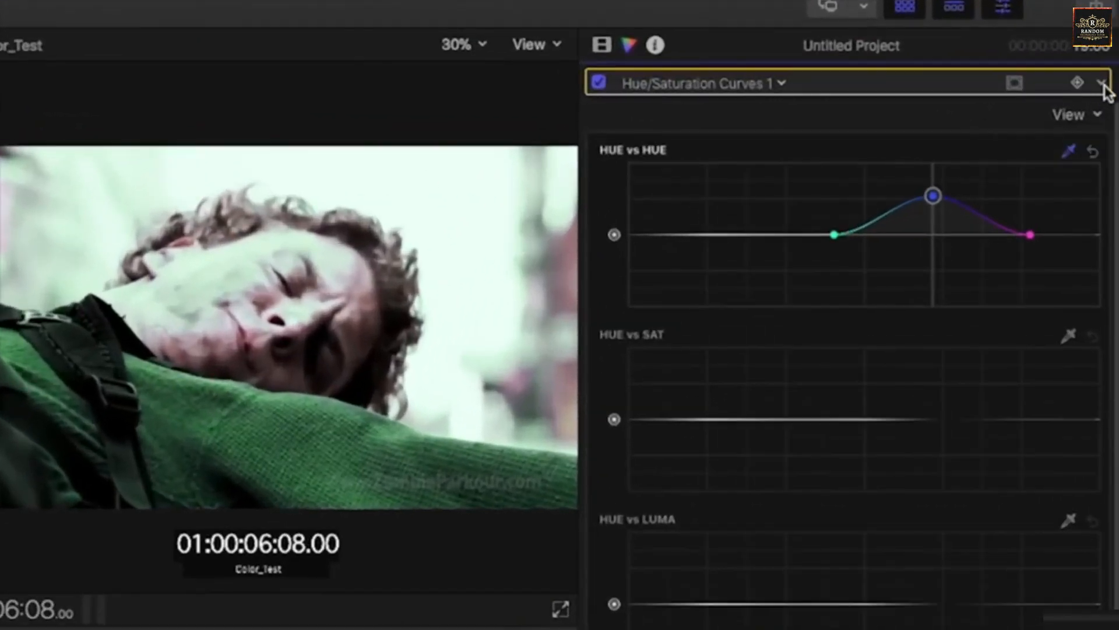
click(1100, 83)
click(1017, 318)
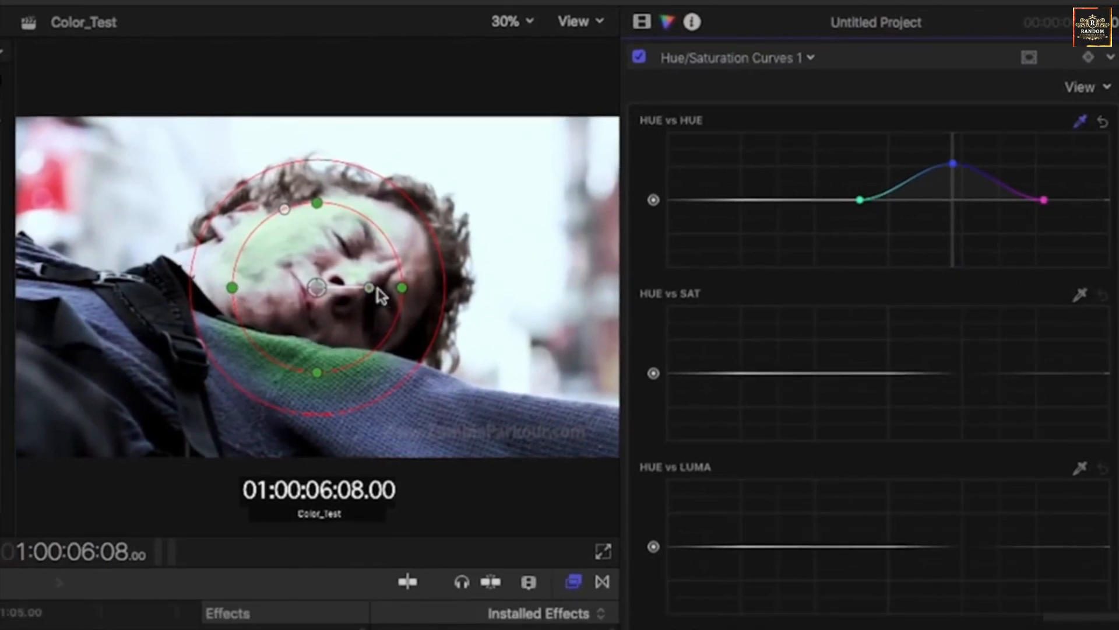
drag(402, 287, 610, 287)
drag(317, 207, 317, 229)
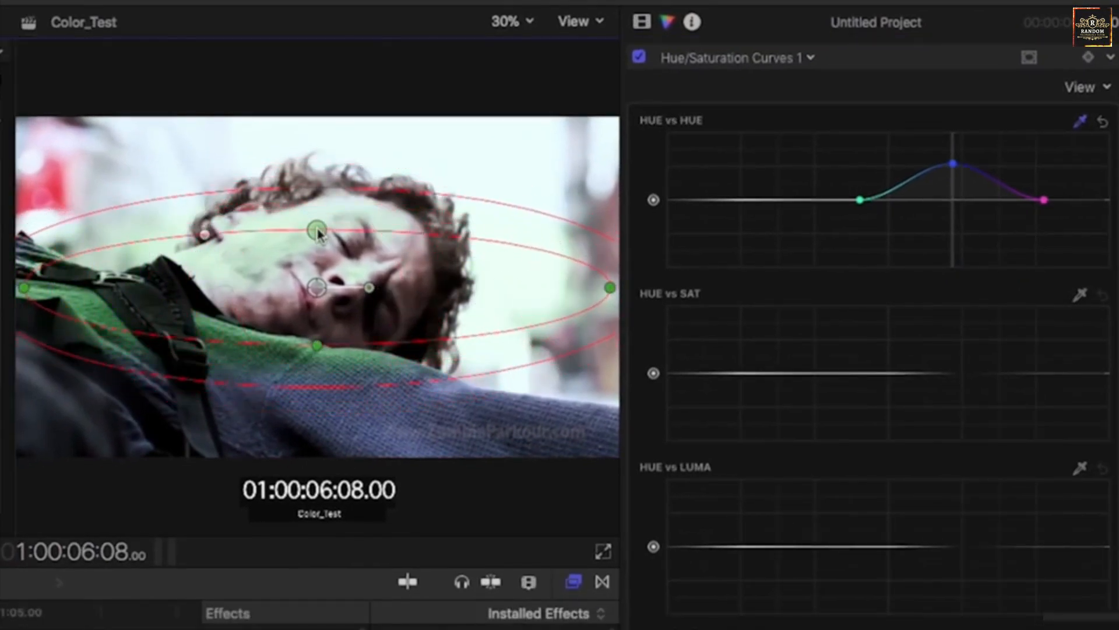
Step: Move, tilt and enlarge the shape mask so that it follows the sweater's slope and covers the sleeve below the face
drag(520, 324, 349, 422)
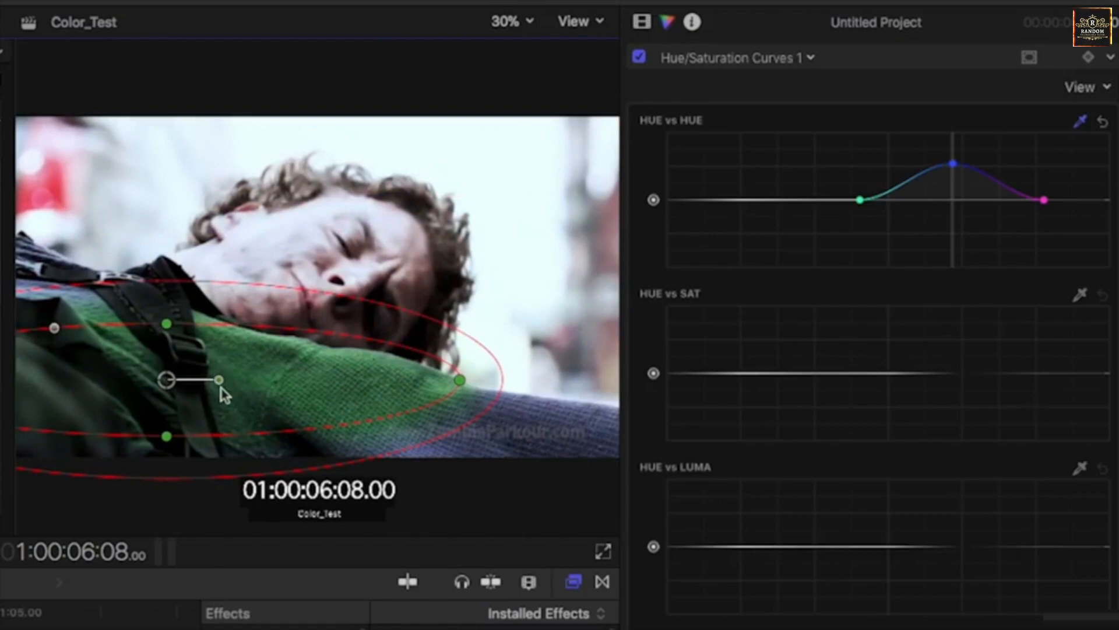
drag(224, 385, 216, 397)
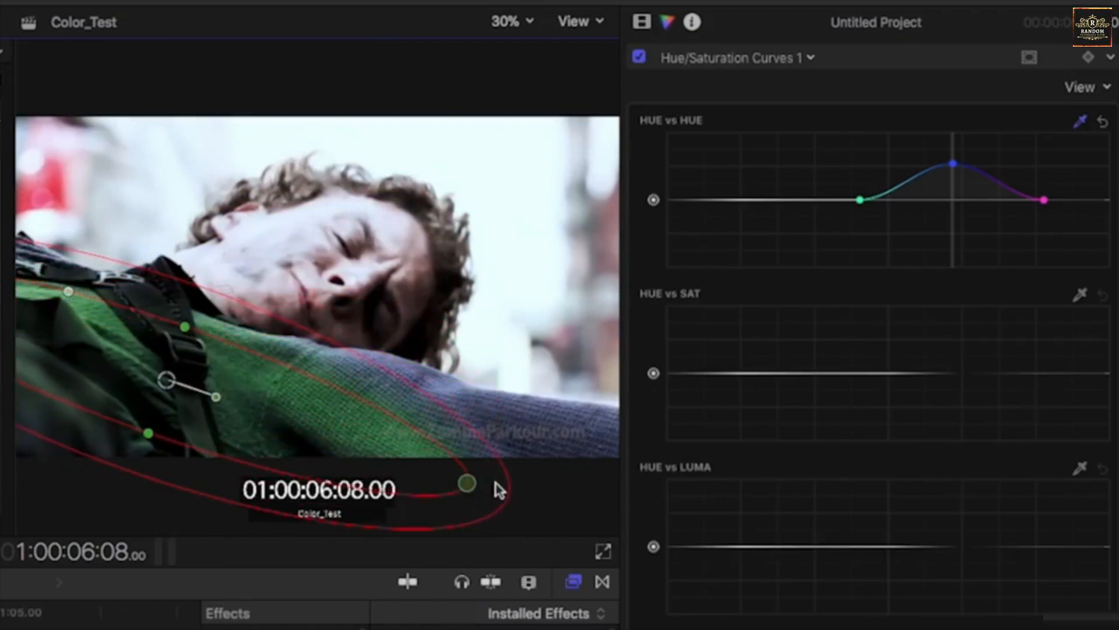
drag(287, 428, 394, 454)
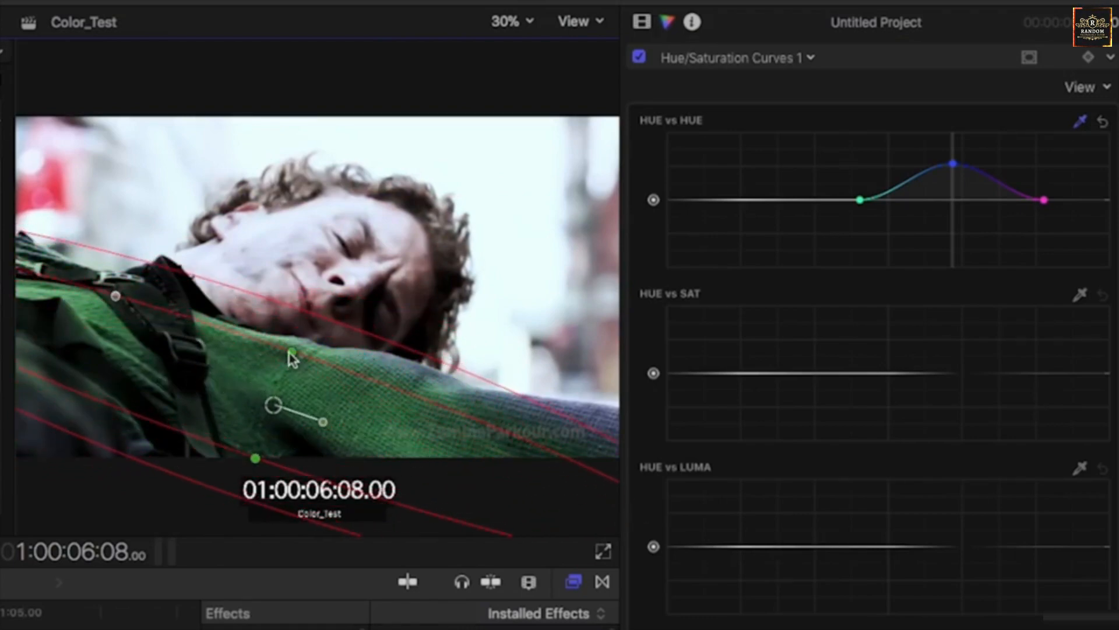
drag(291, 352, 295, 326)
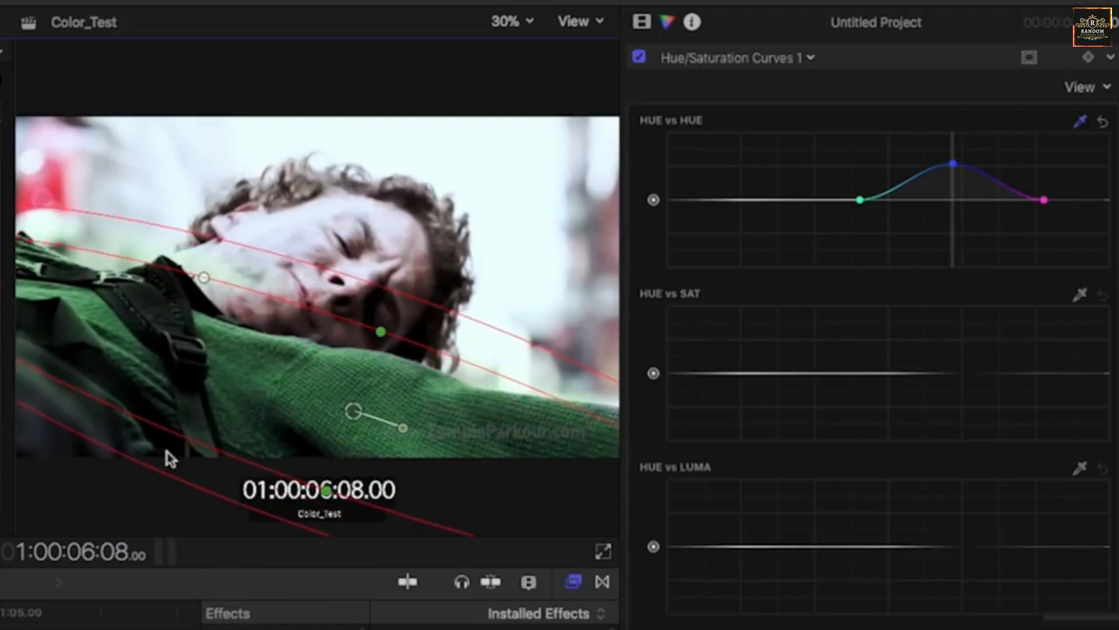
drag(326, 491, 307, 534)
drag(256, 362, 232, 412)
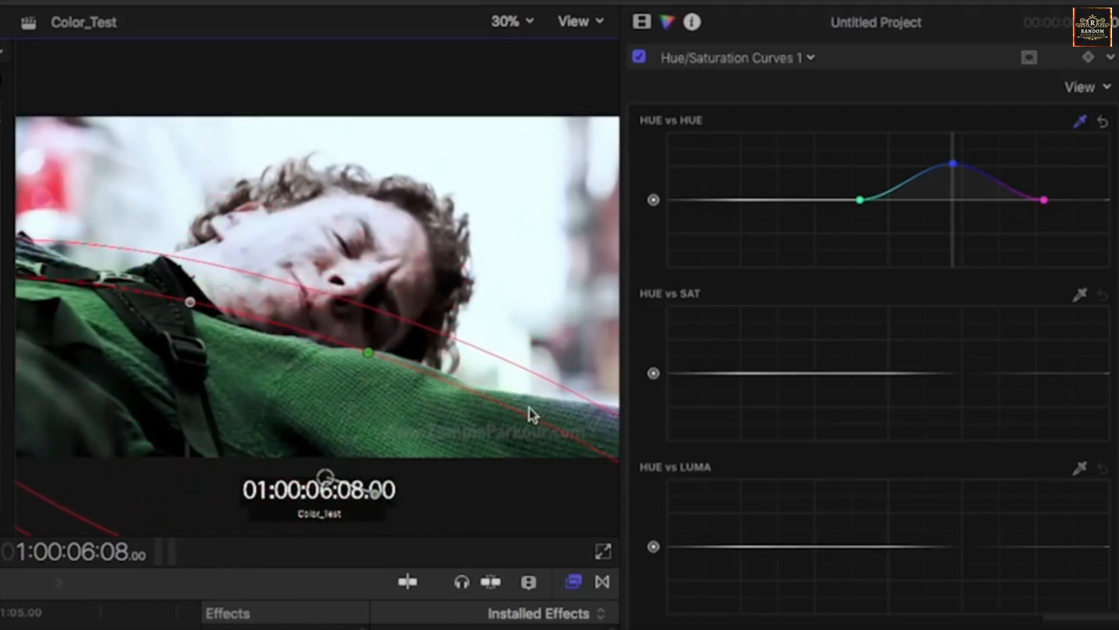
drag(530, 412, 658, 436)
drag(384, 407, 349, 386)
drag(285, 309, 262, 366)
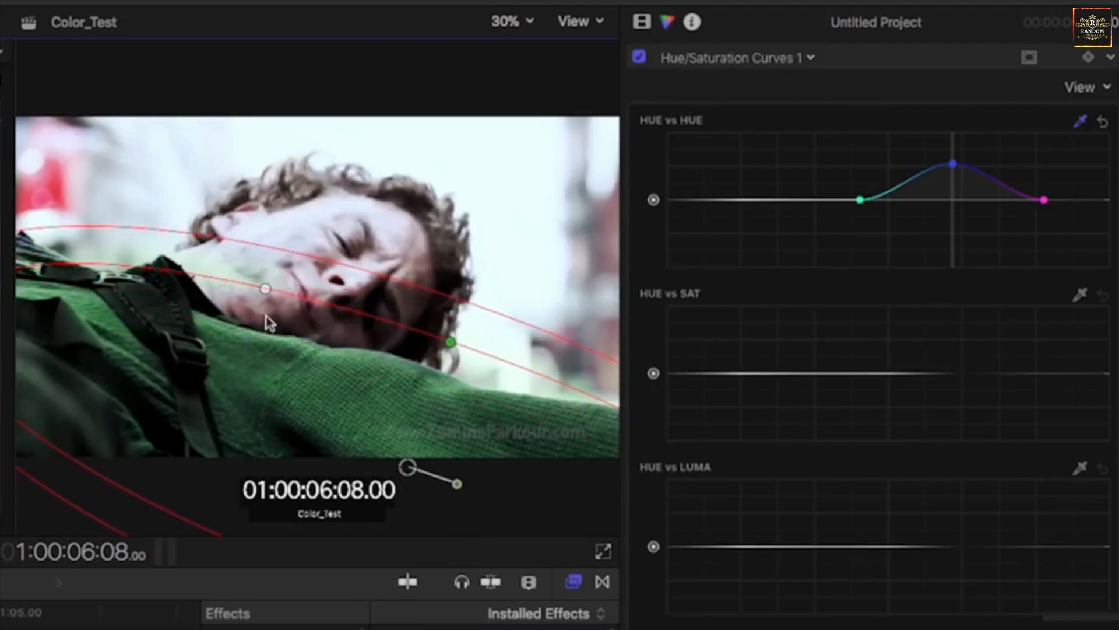
Step: Remove the shape mask from the correction and reset the Hue vs Hue curve
click(1106, 61)
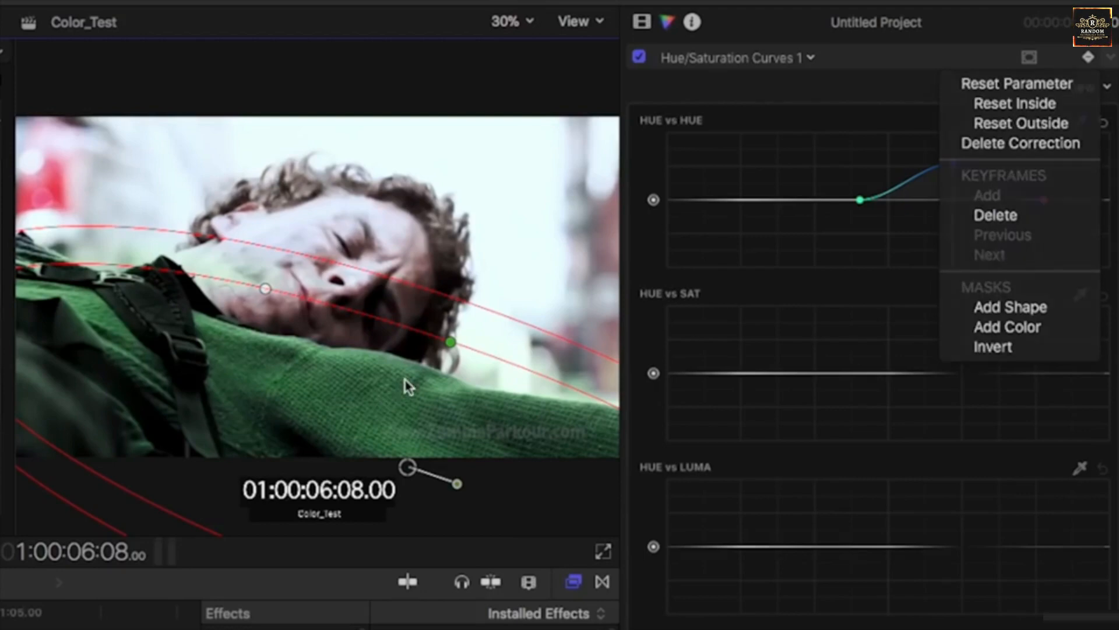
click(357, 377)
drag(357, 378, 320, 385)
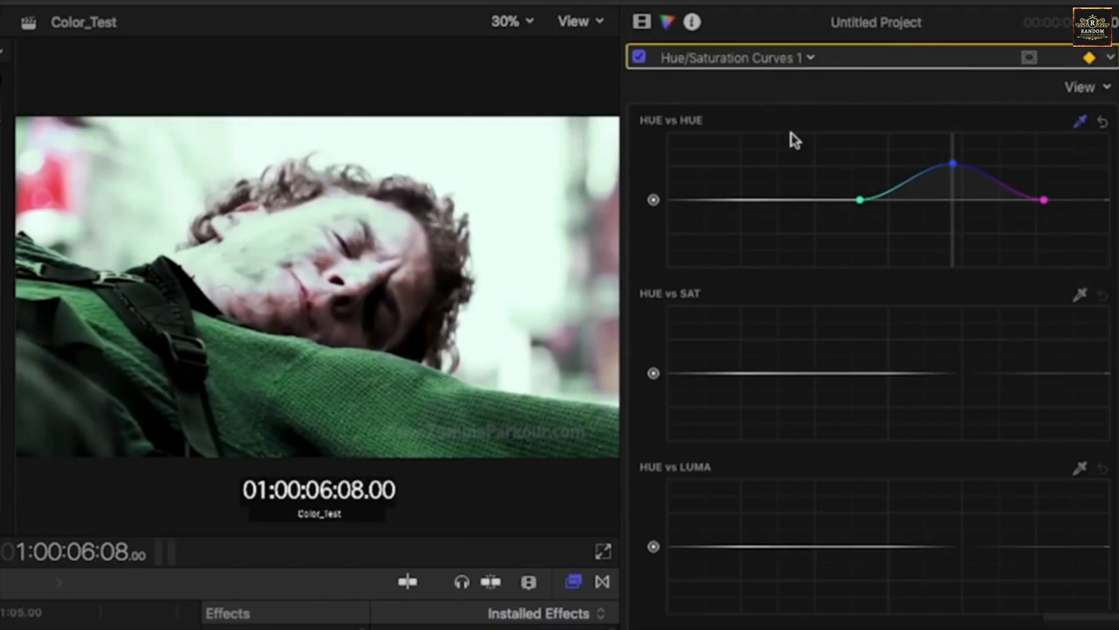
click(1104, 123)
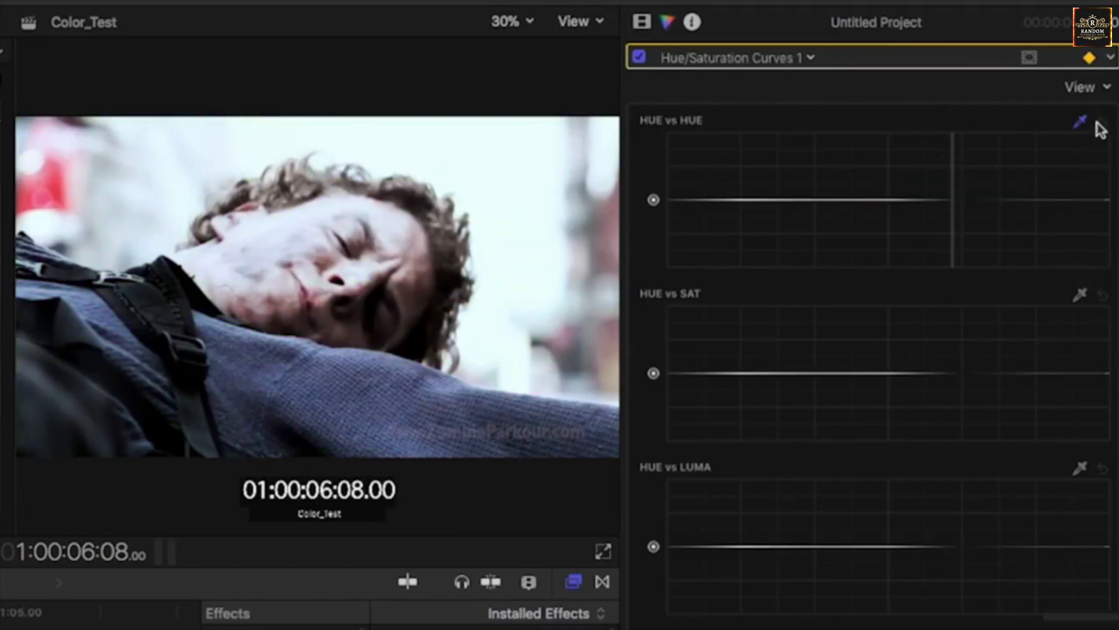
Step: Add a color mask sampled from the blue sweater and show the masks in the viewer
click(1111, 58)
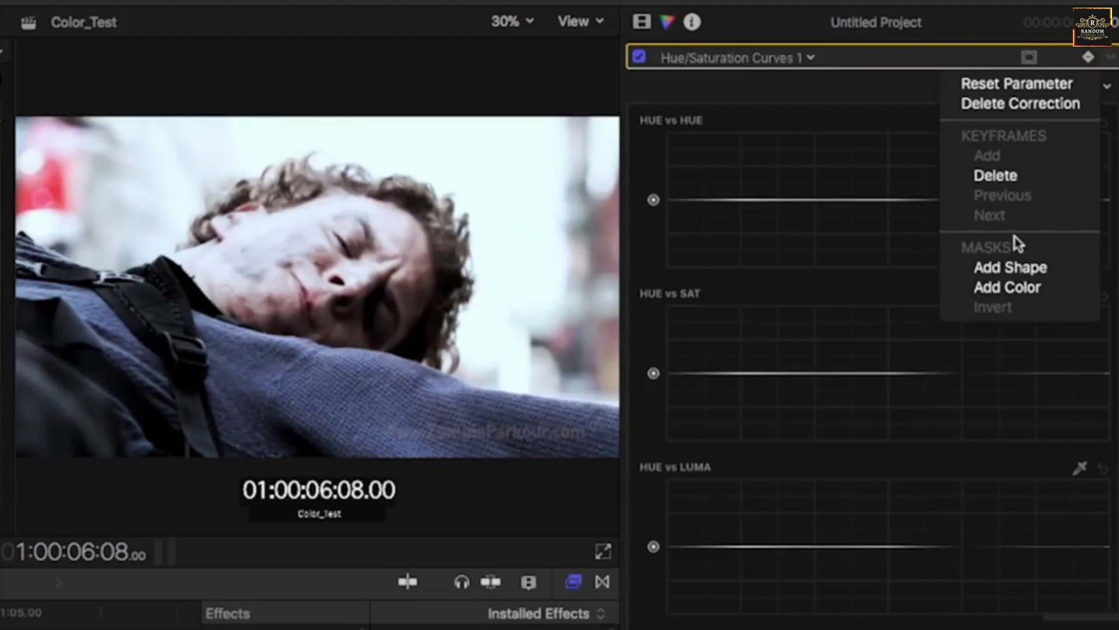
click(1010, 288)
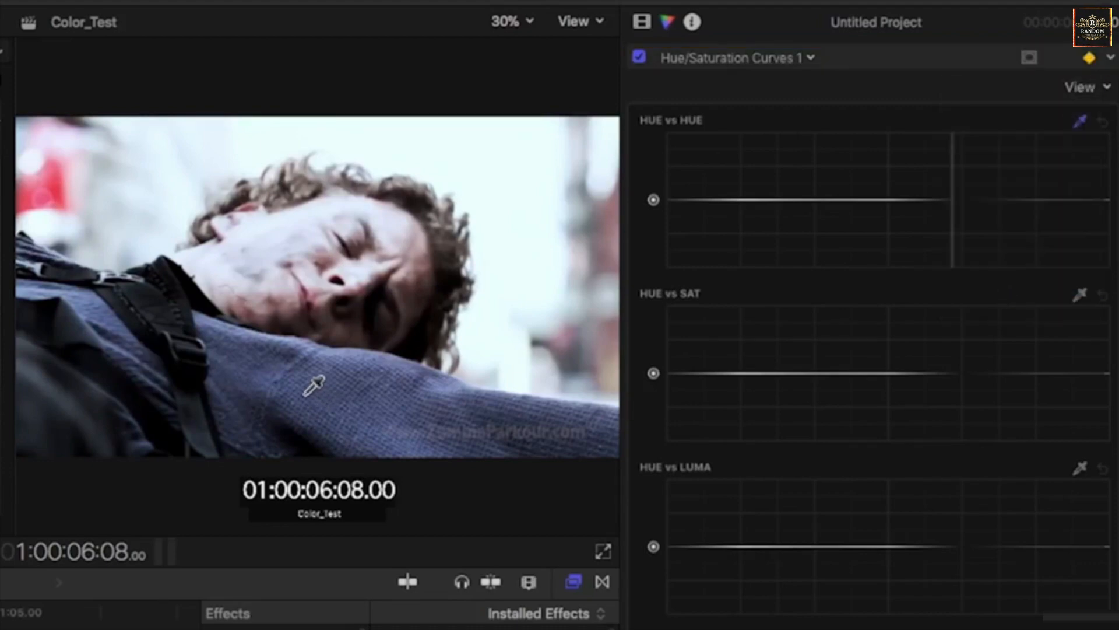
drag(304, 393, 349, 421)
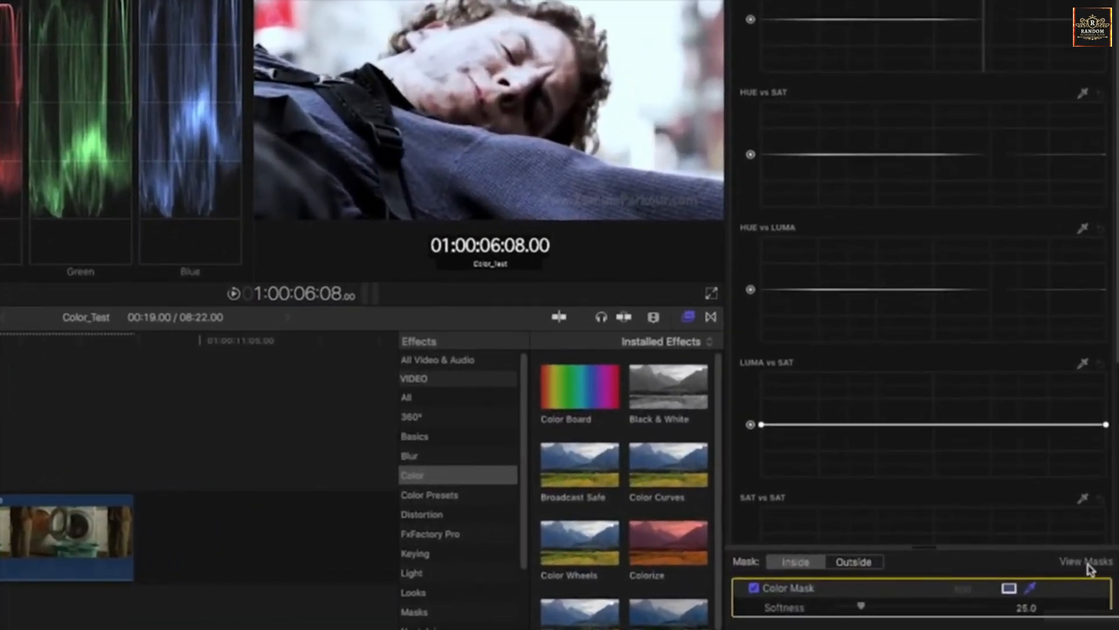
click(1094, 551)
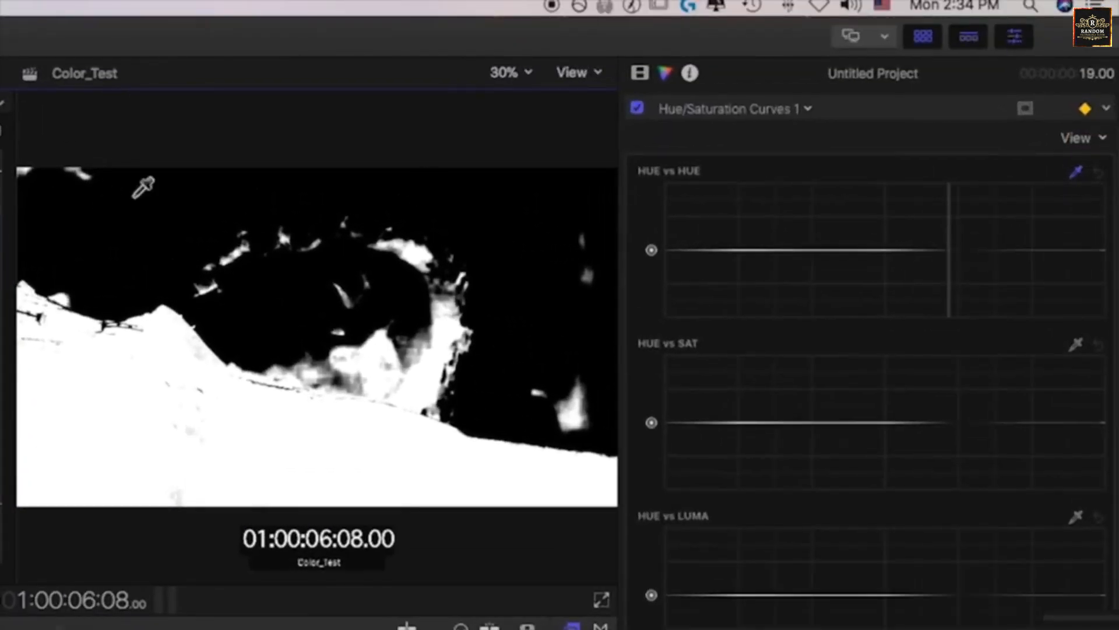
Step: Add a shape mask alongside the color mask and widen and flatten it into an ellipse
click(1104, 109)
click(1050, 357)
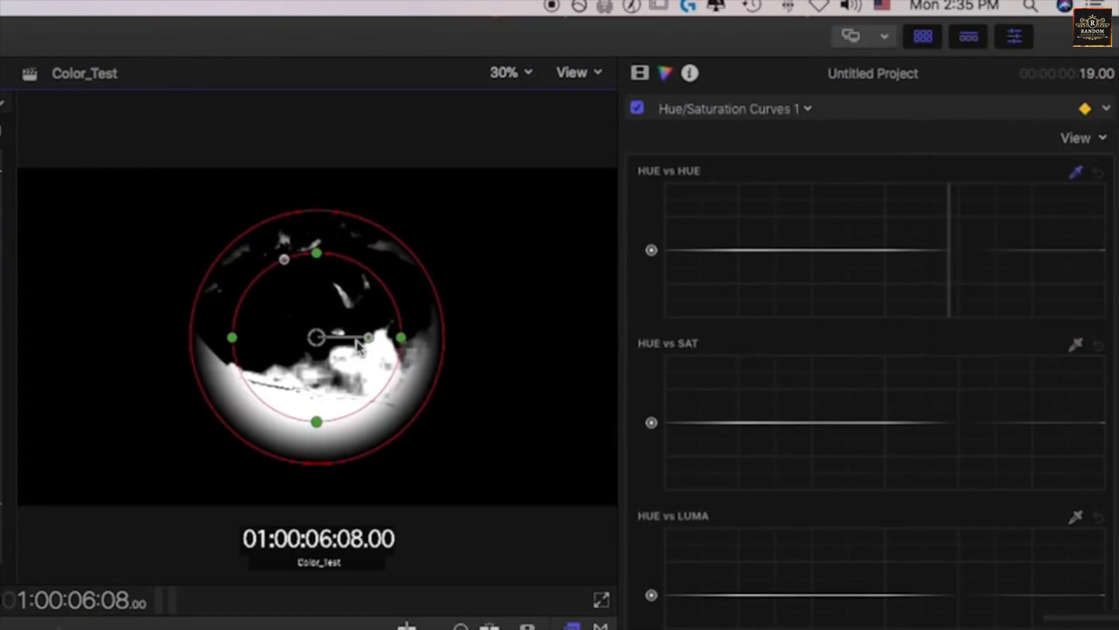
drag(401, 337, 550, 355)
drag(321, 252, 314, 292)
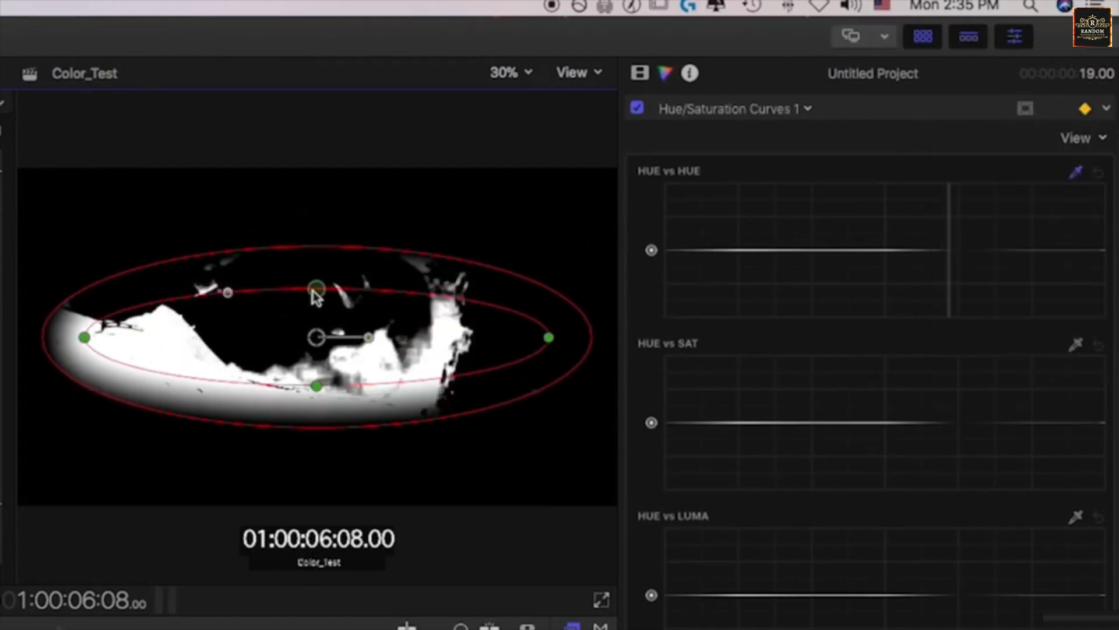
Step: Reposition, tilt and enlarge the elliptical mask along the sweater's slope so that it excludes the face and hair
drag(312, 334, 285, 323)
drag(458, 362, 739, 431)
drag(314, 385, 309, 484)
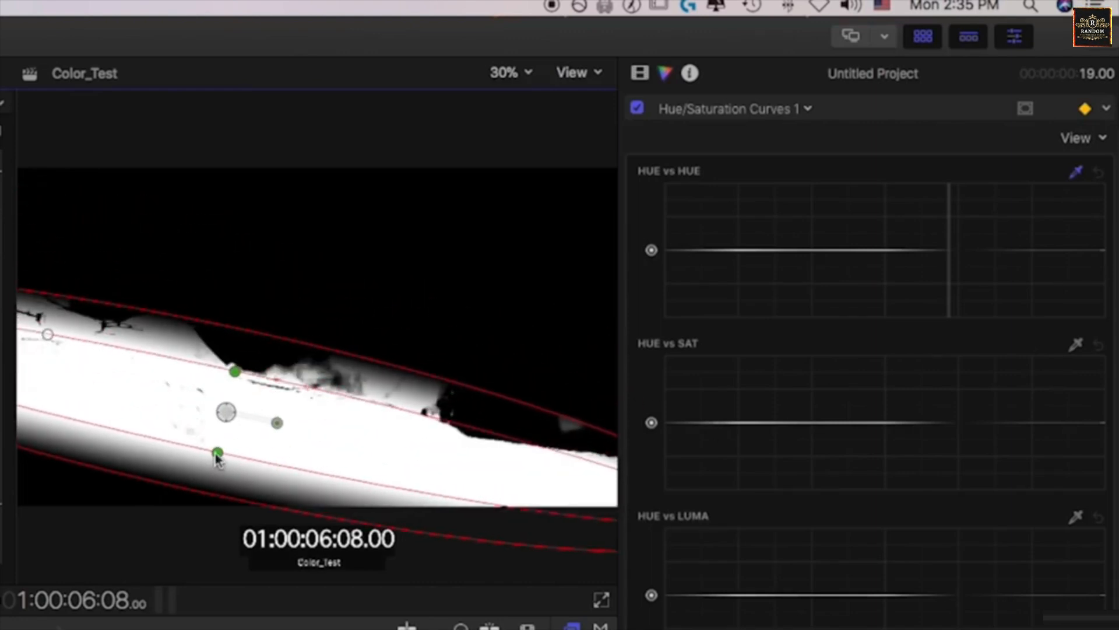
drag(217, 454, 207, 501)
drag(285, 321, 248, 389)
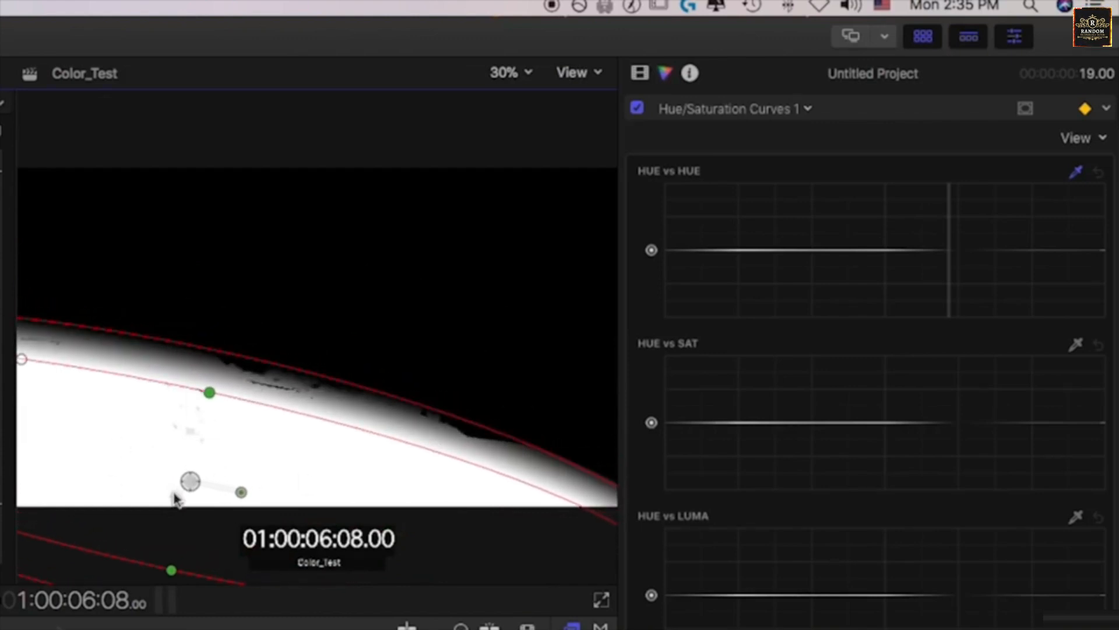
drag(136, 429, 140, 437)
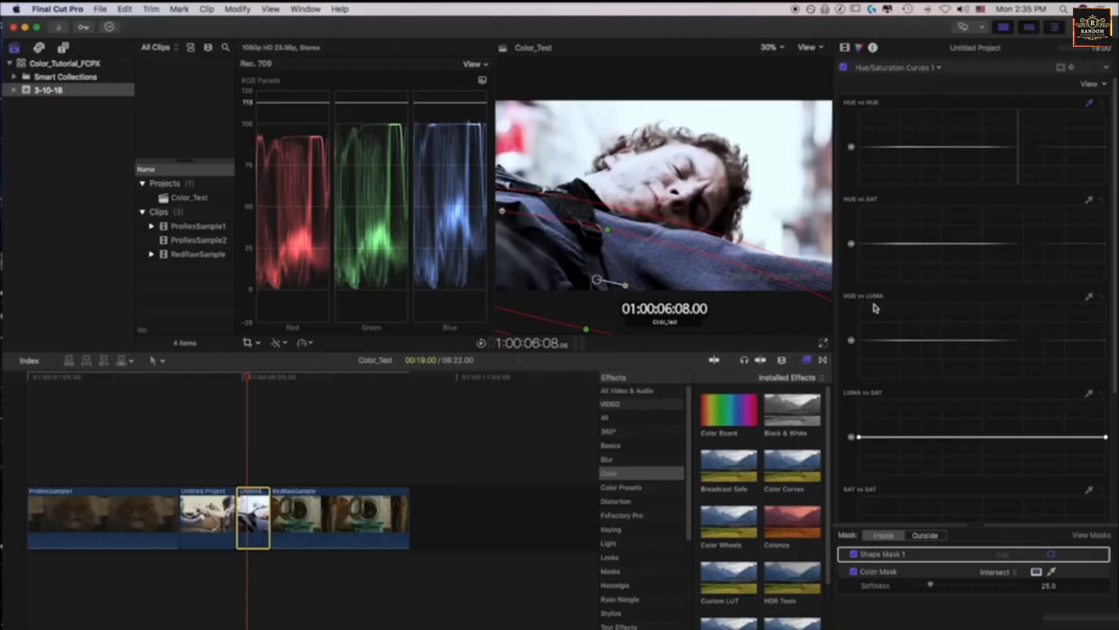
Step: Select the RedRawSample clip in the timeline and place the playhead on it at 01:00:07:23
scroll(876, 308, down, 5)
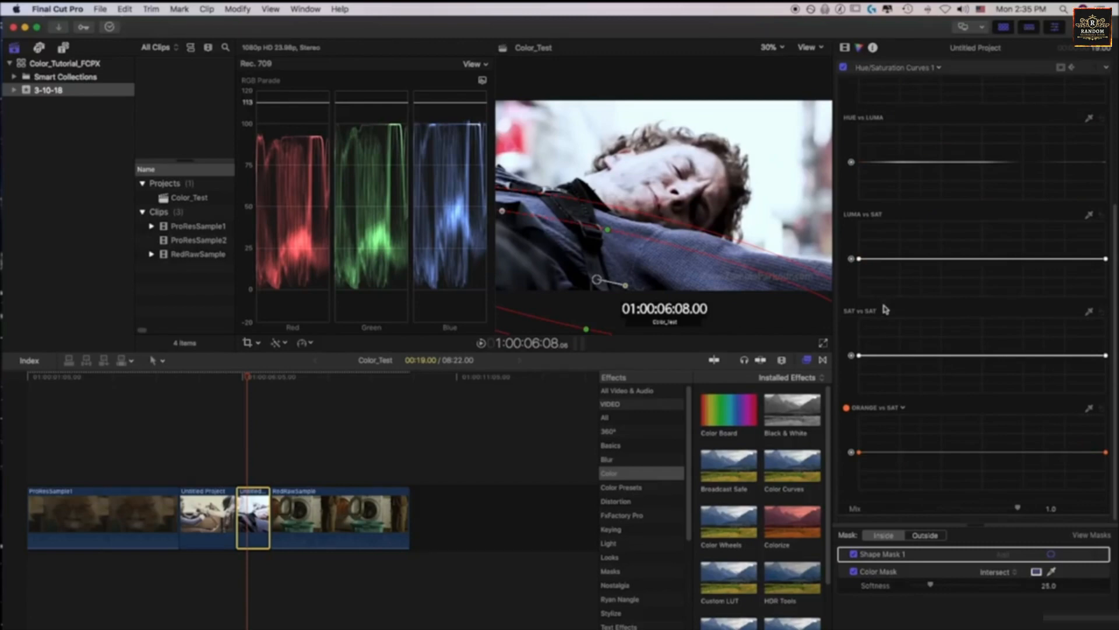
click(324, 377)
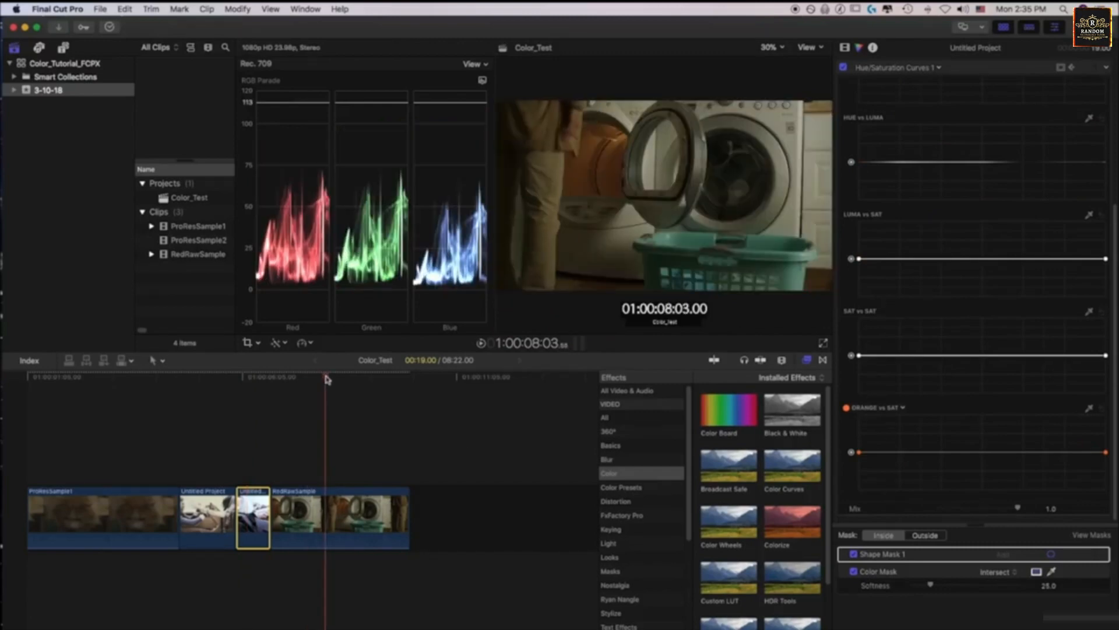
click(317, 511)
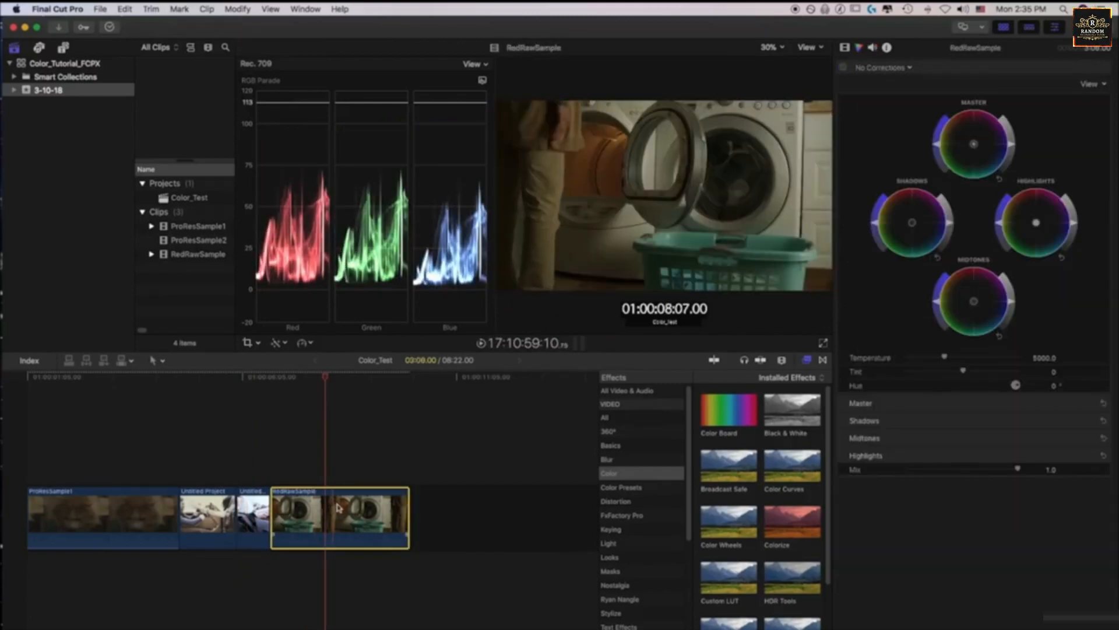
click(318, 378)
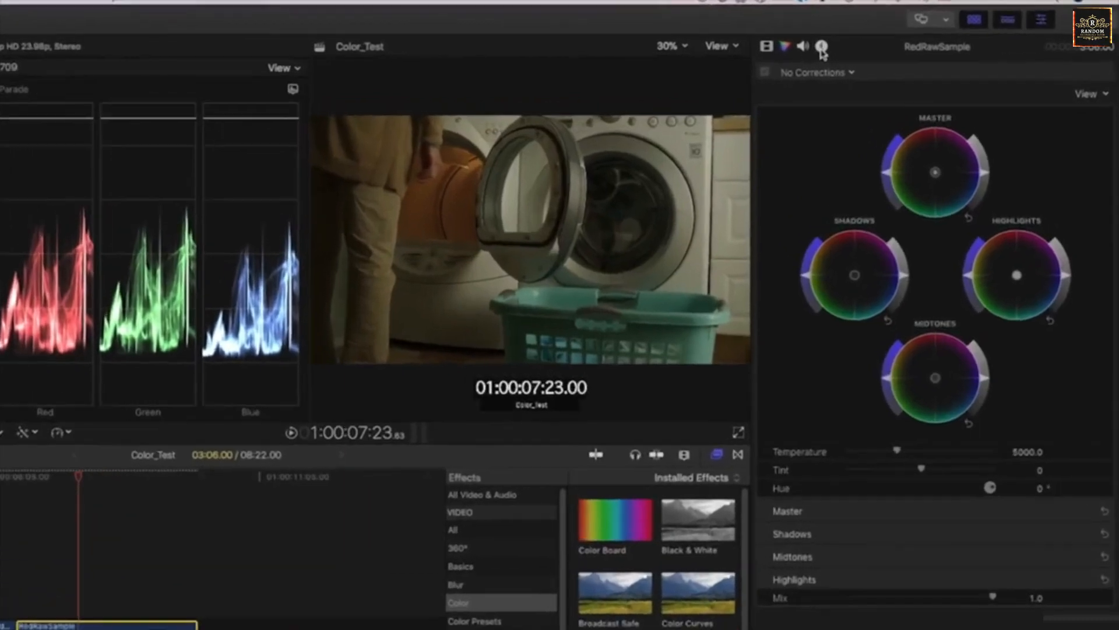
Step: Show the RedRawSample clip's metadata in the Extended view
click(821, 46)
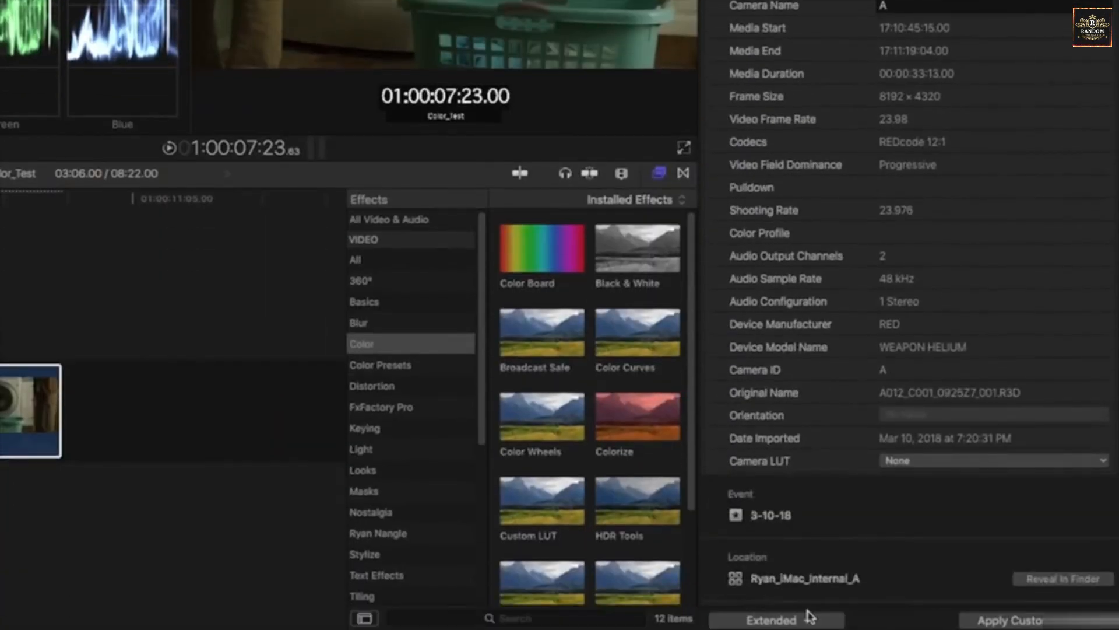
click(804, 621)
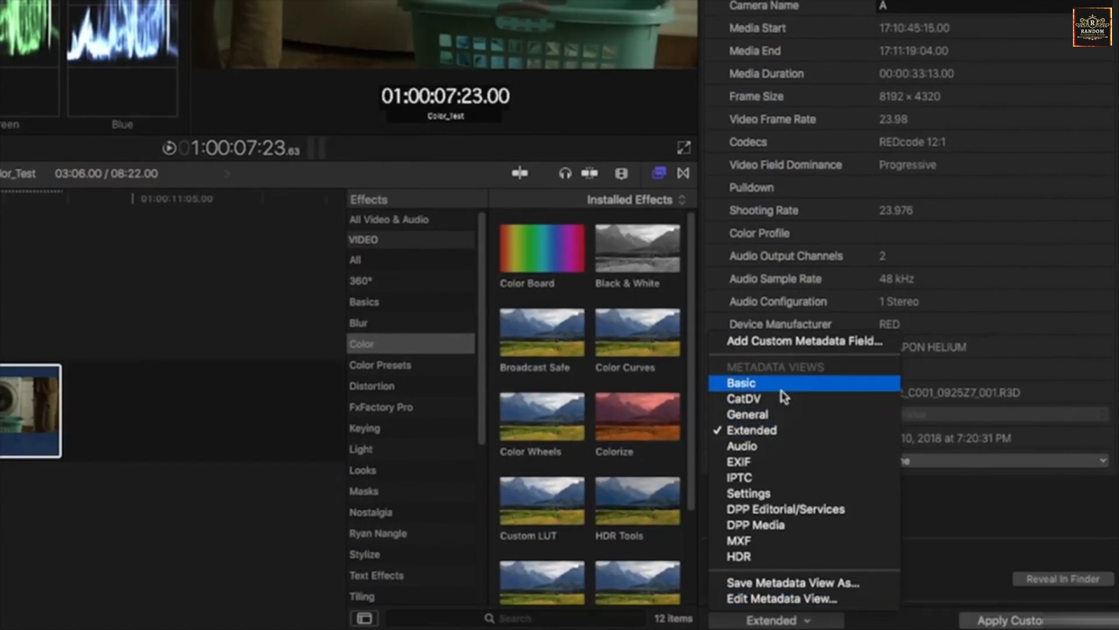
click(782, 430)
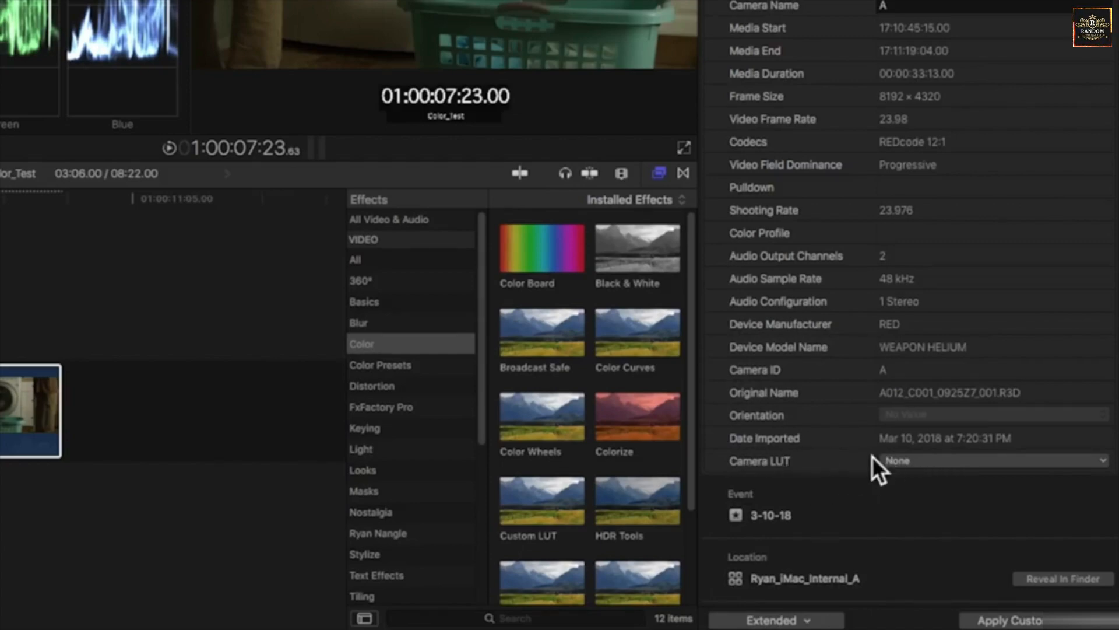
Step: Edit the Extended metadata view, search for the "camera LUT" property, and apply the view with Camera LUT included
click(804, 620)
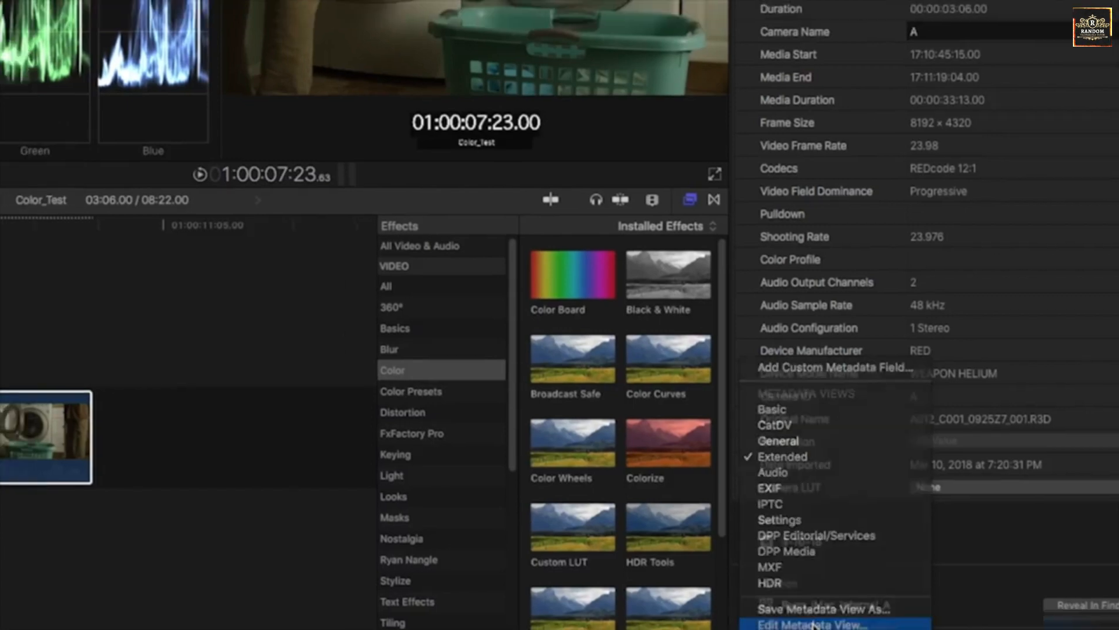
click(784, 599)
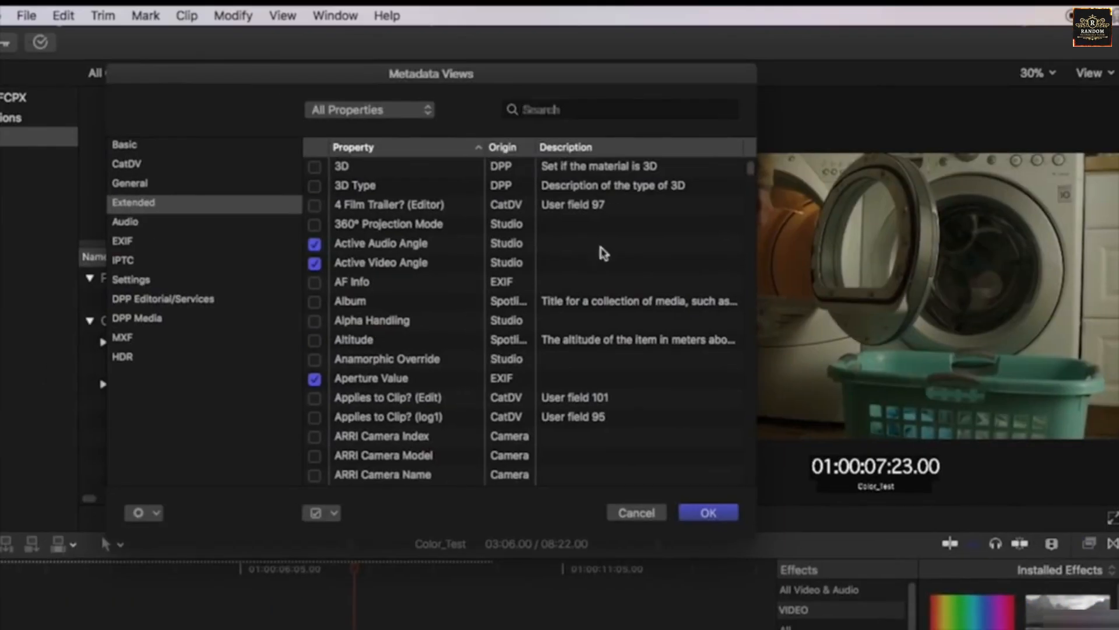
click(597, 108)
text(camera LUT)
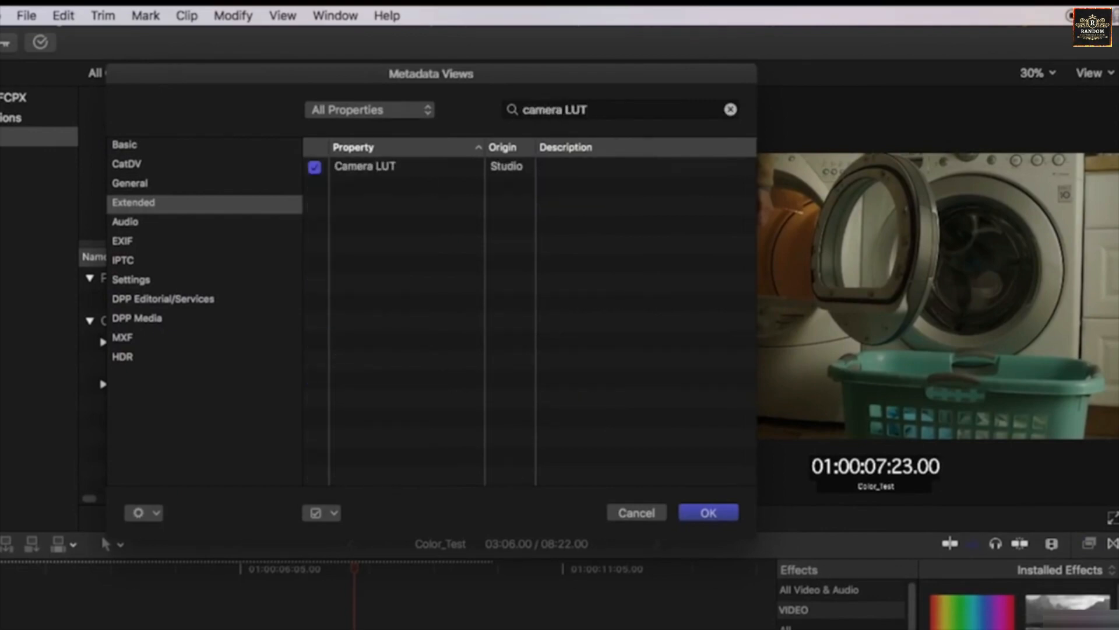
click(319, 172)
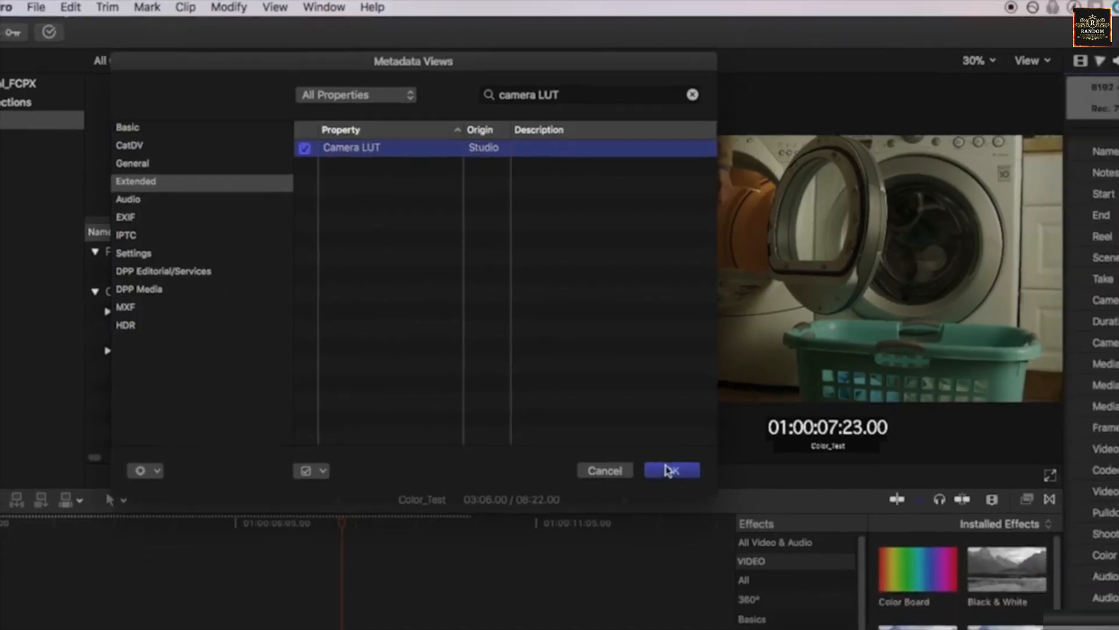
click(708, 512)
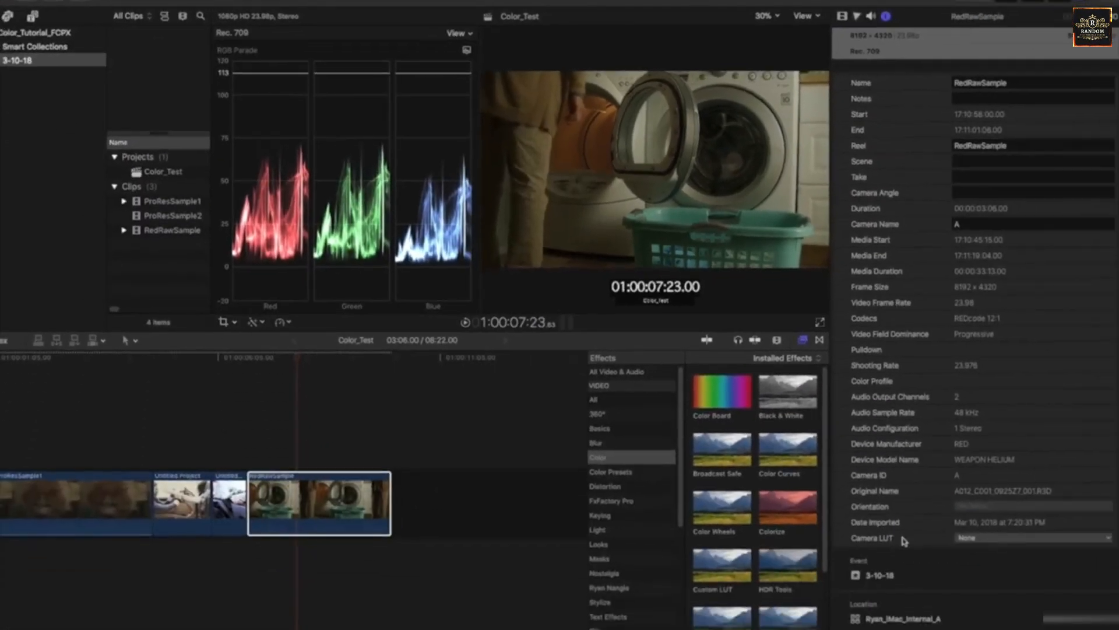
click(296, 357)
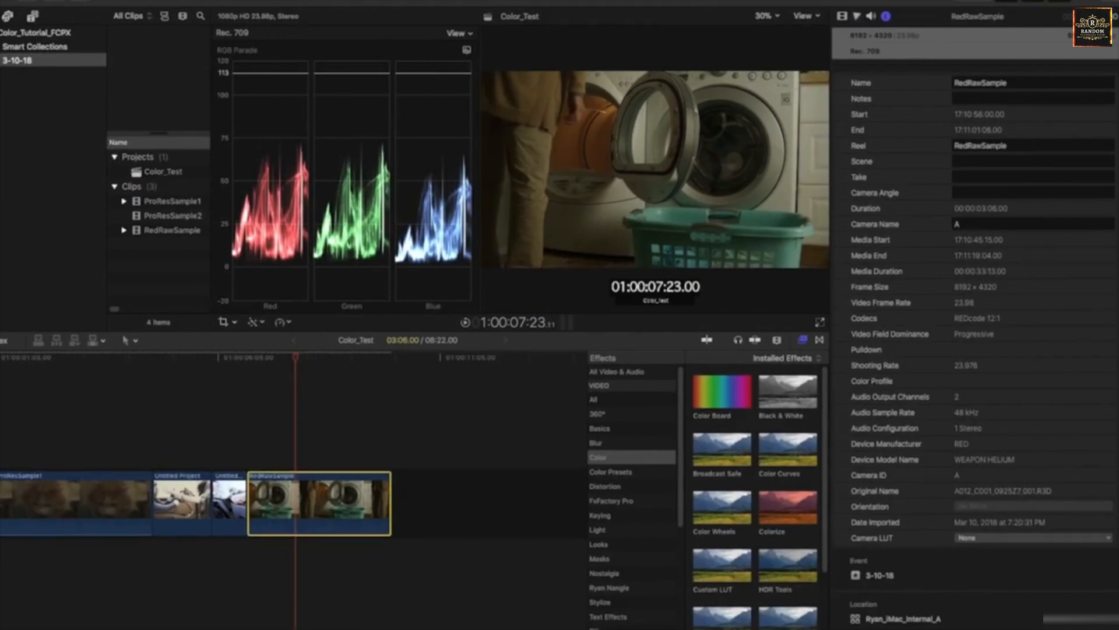
click(999, 537)
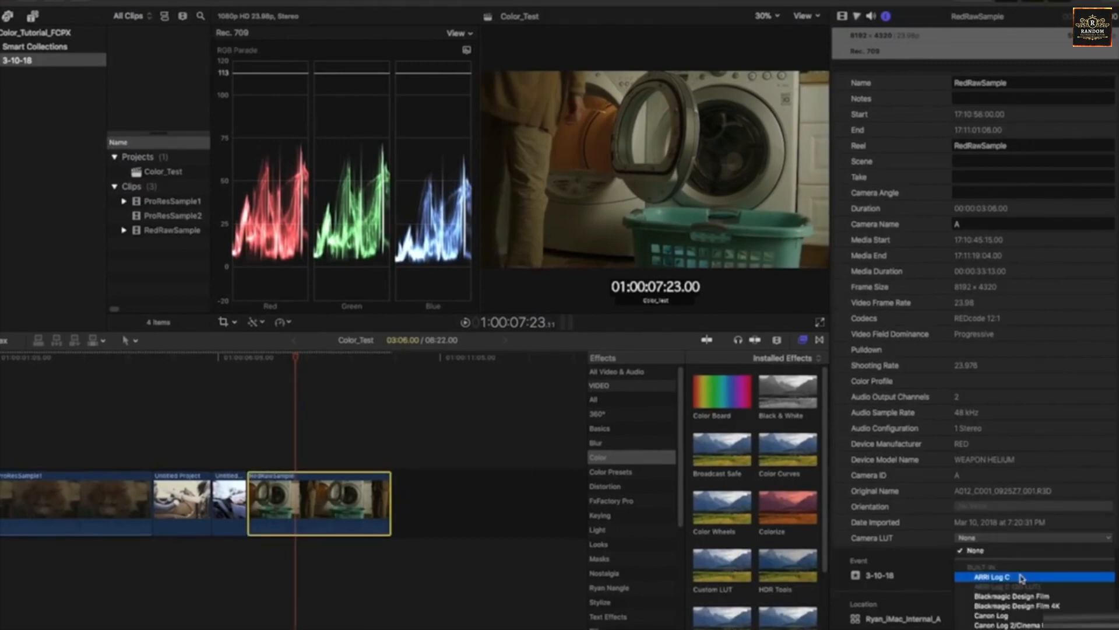
click(1067, 577)
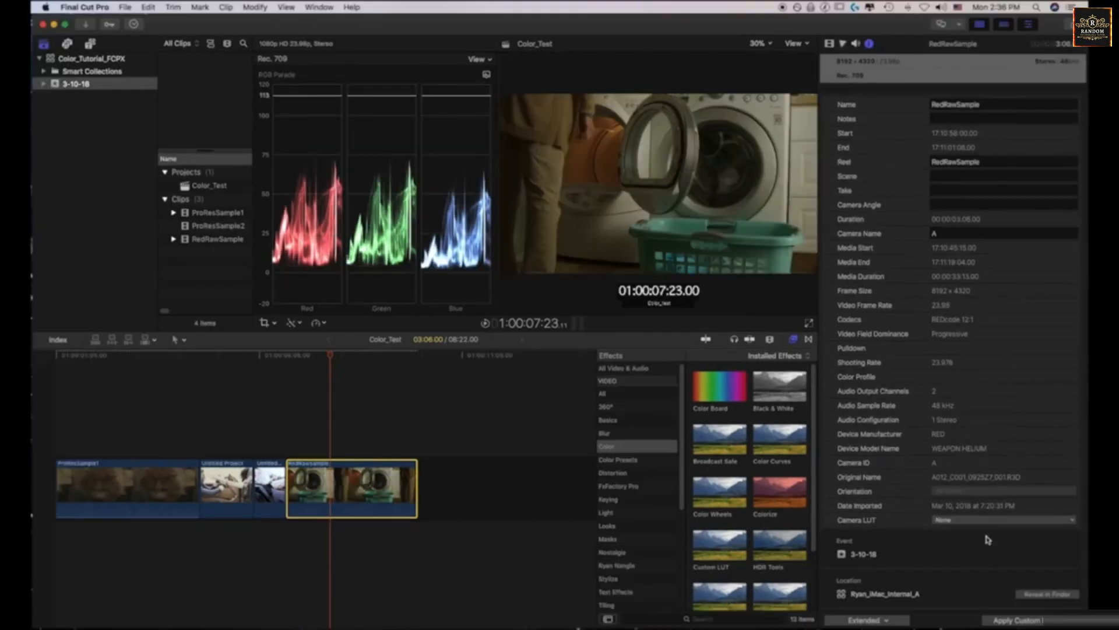
click(1014, 537)
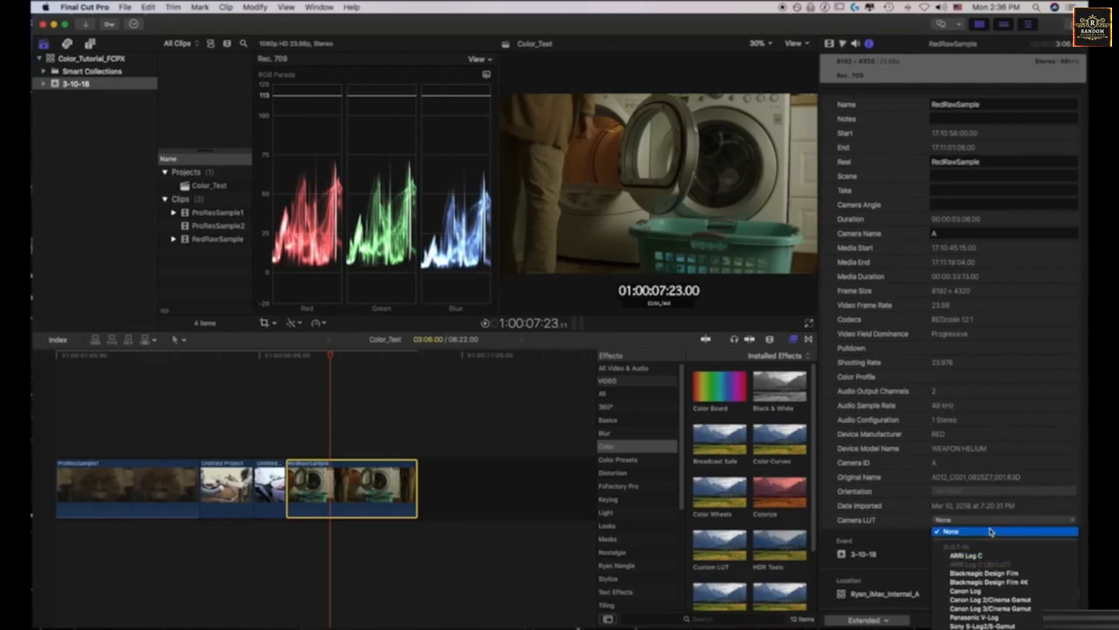
click(971, 531)
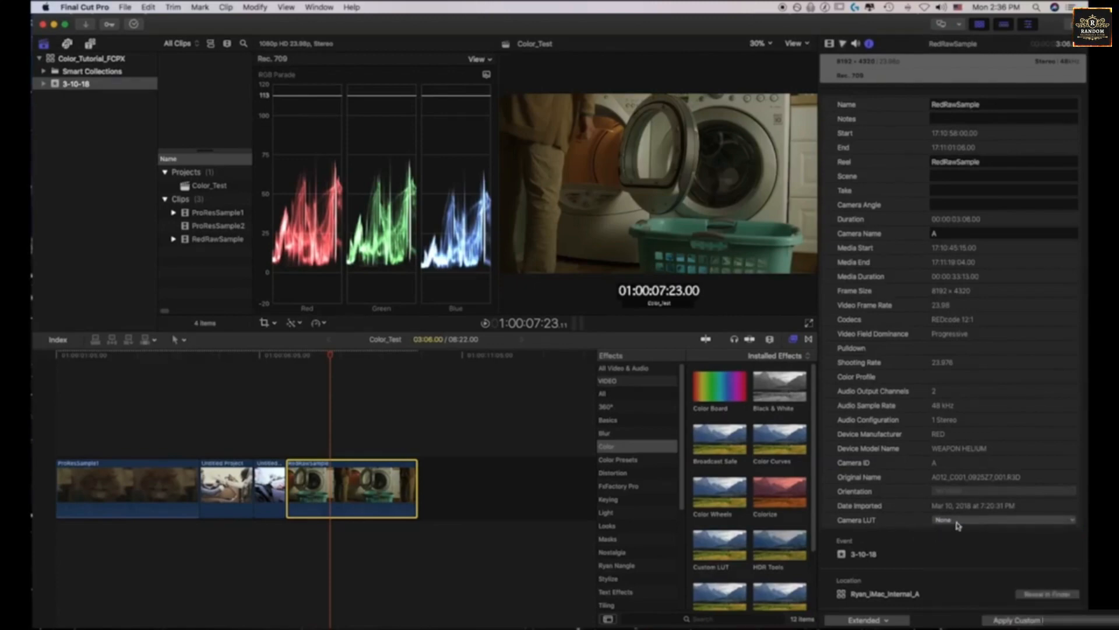
Step: Set the RedRawSample clip's Camera LUT to Canon Log
click(958, 520)
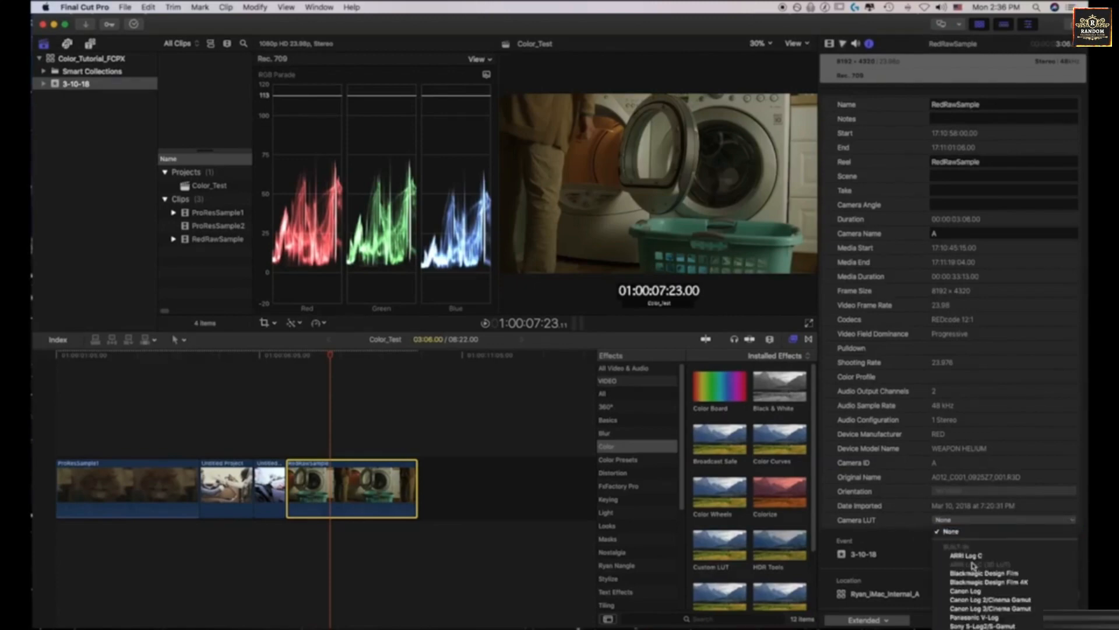
click(1006, 592)
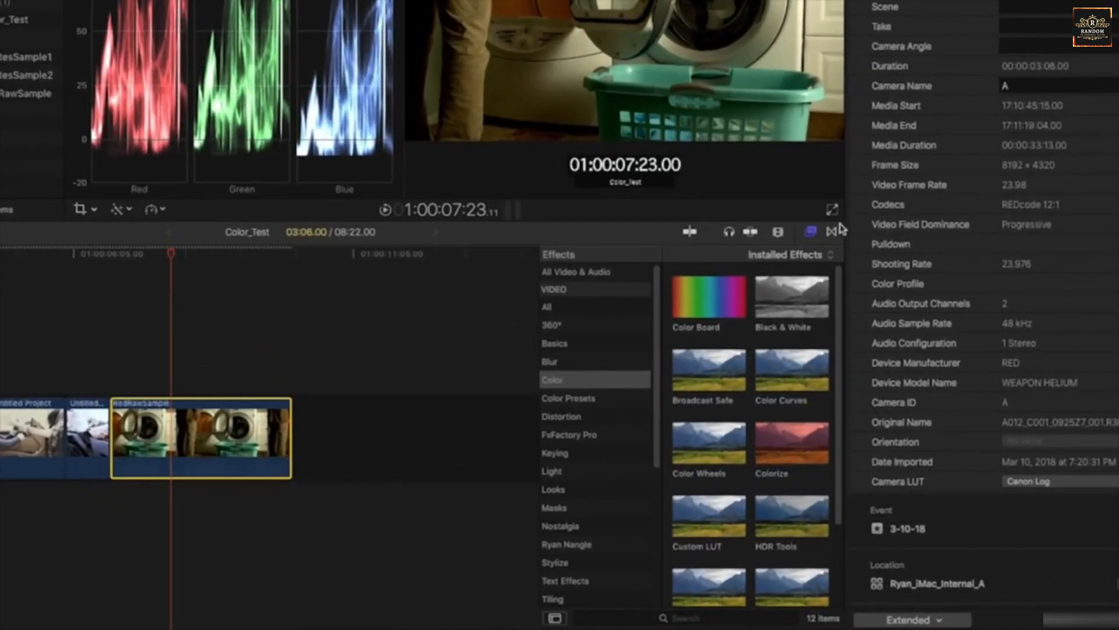
Step: Apply the Custom LUT effect from the Color category to the RedRawSample clip and show the effect's settings
click(811, 234)
click(811, 233)
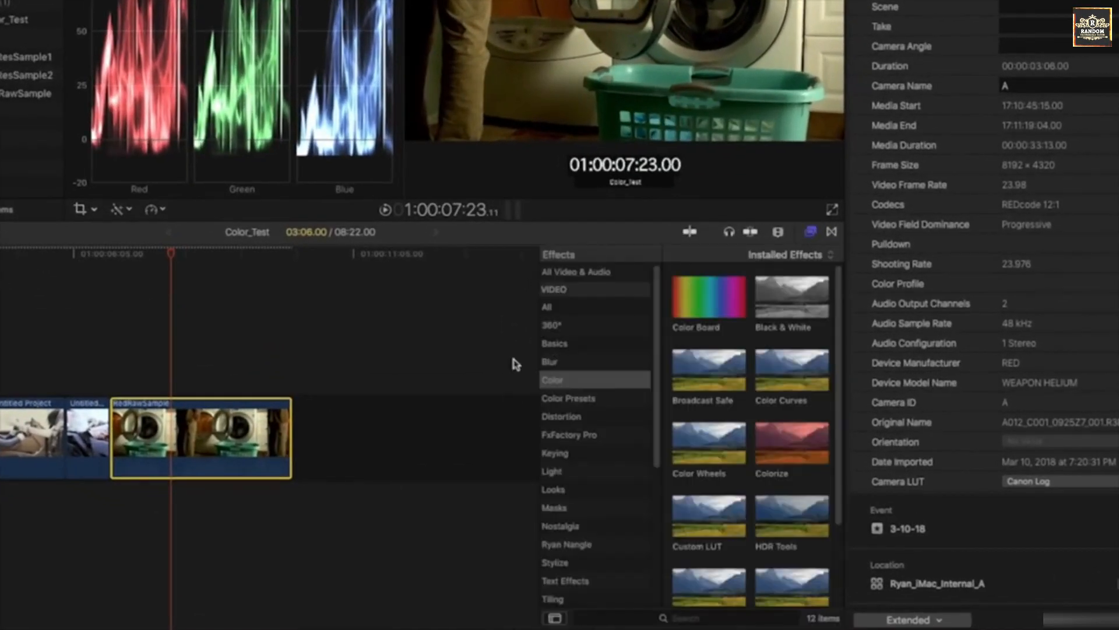
click(549, 381)
scroll(758, 460, down, 1)
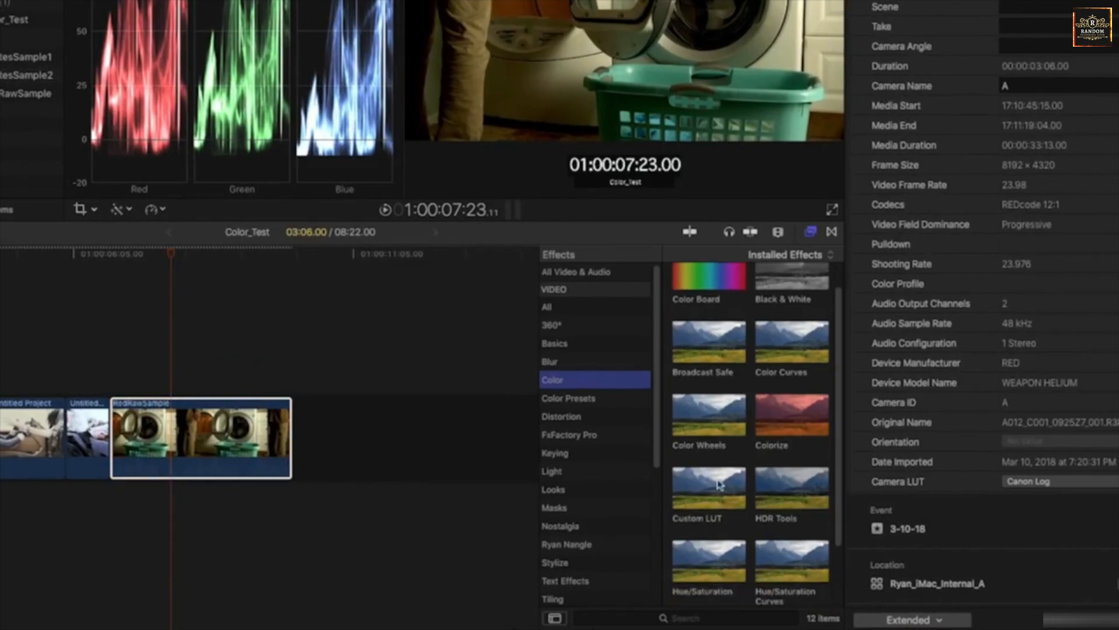
click(721, 490)
drag(721, 490, 219, 438)
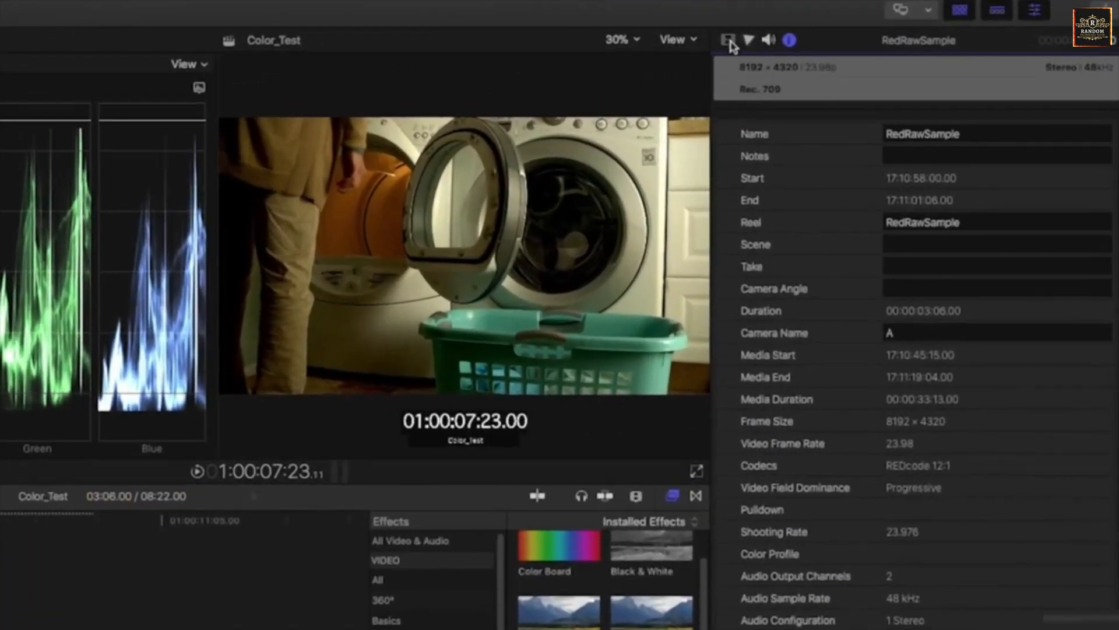
click(840, 39)
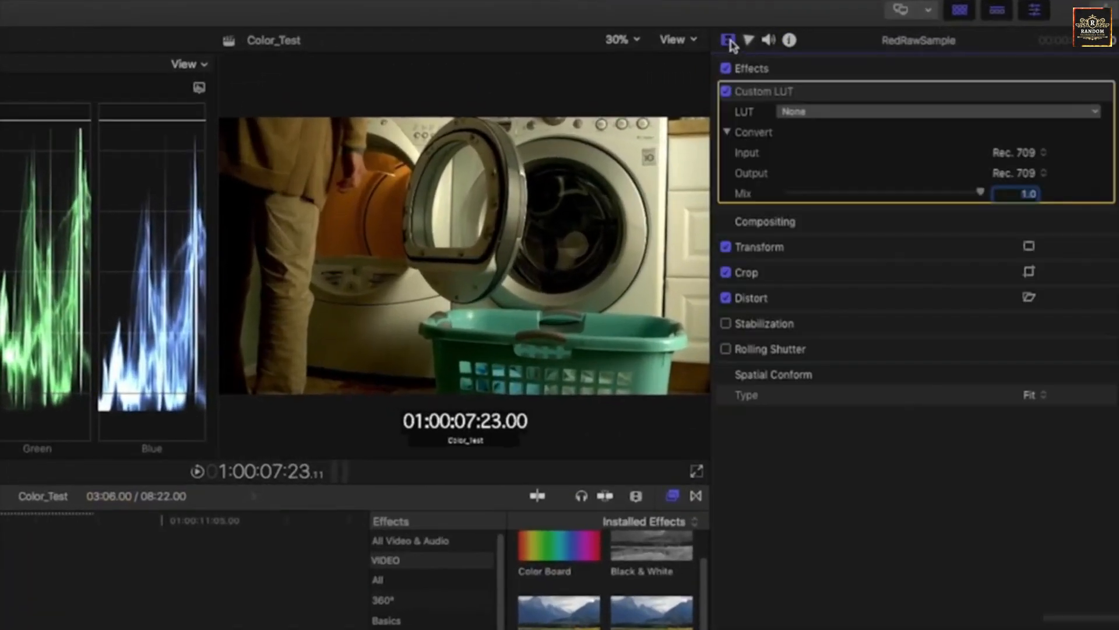
Step: Set the Custom LUT effect's LUT to Green-Film
click(830, 113)
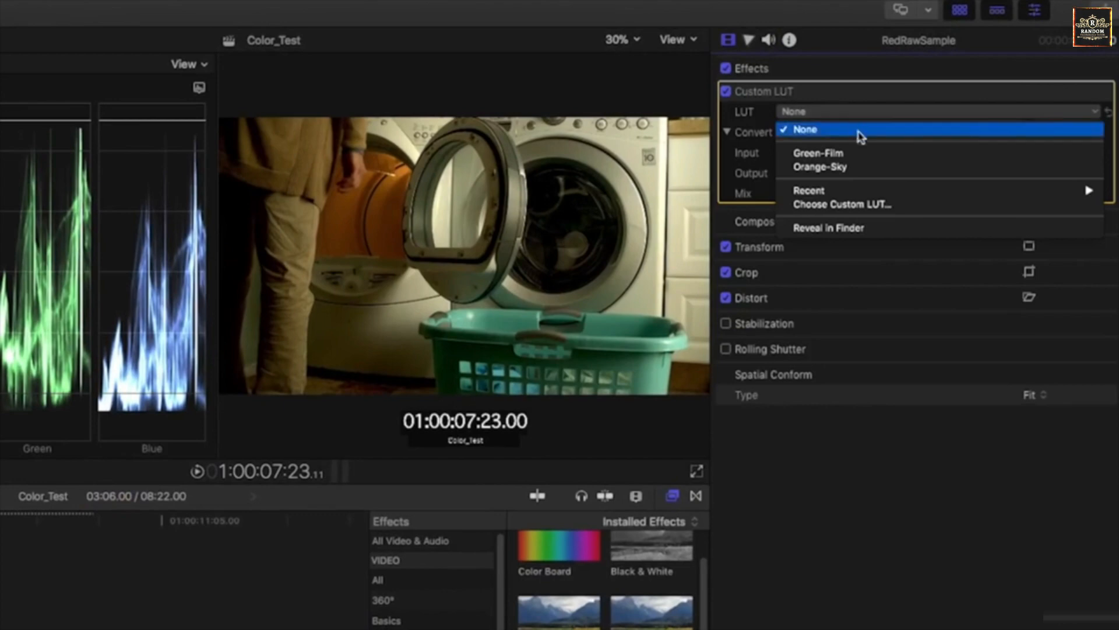
click(909, 156)
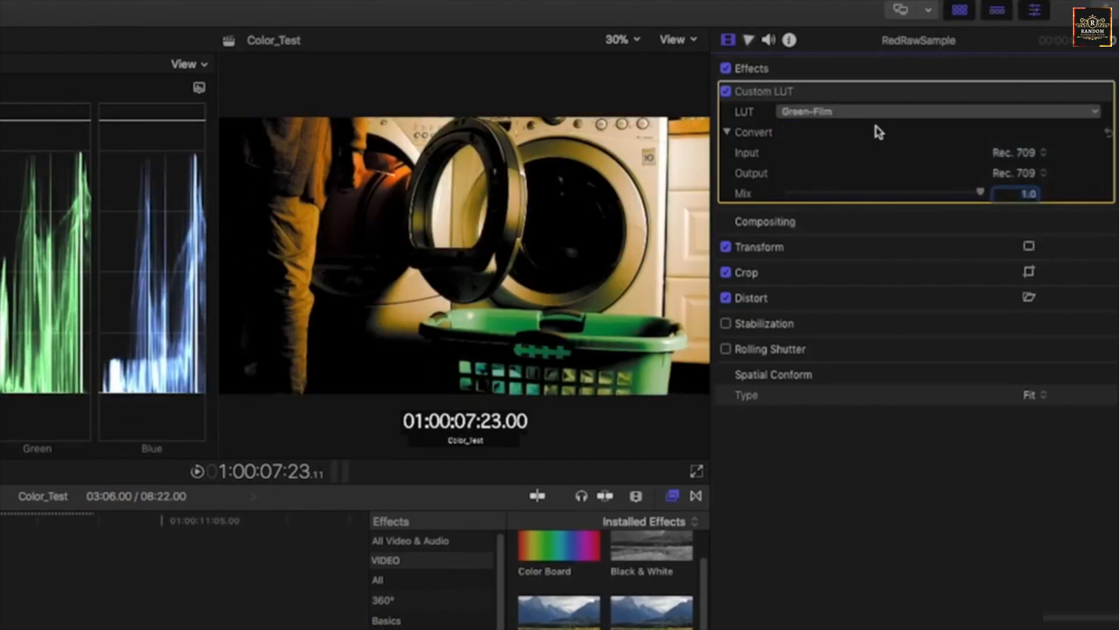
Step: Review the Custom LUT's input and output color space options and try lowering its mix to about 0.68
click(1032, 153)
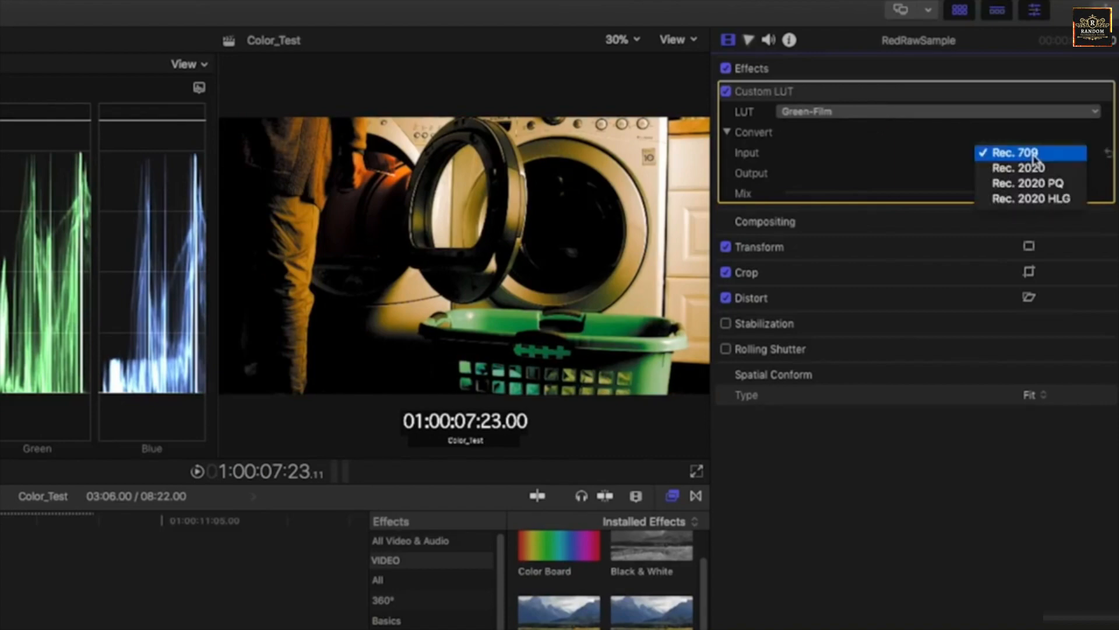
click(901, 155)
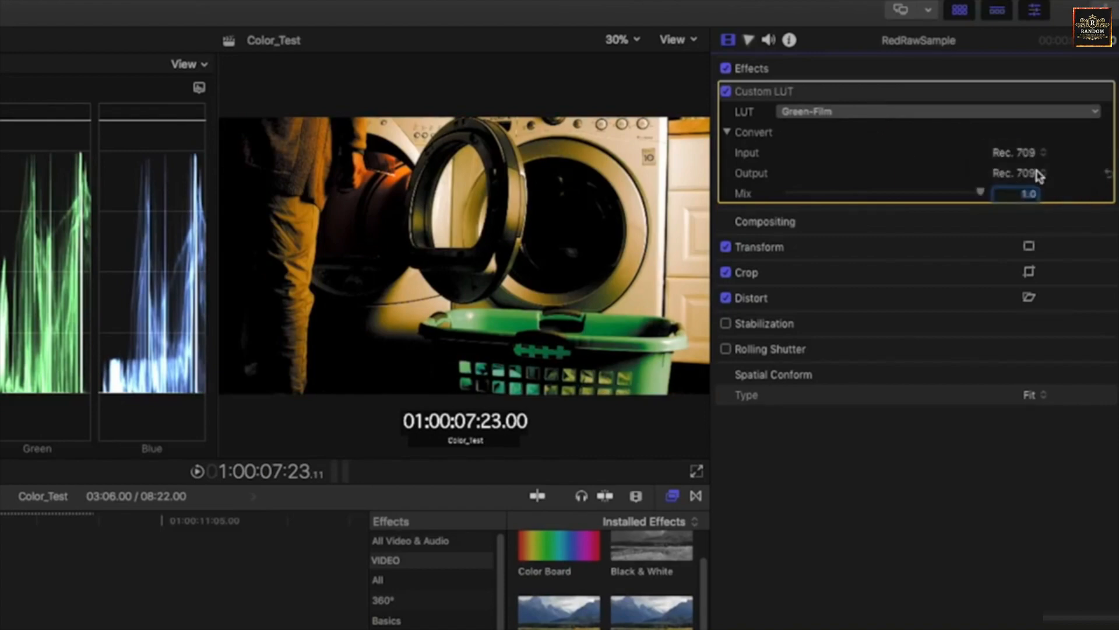
click(1027, 173)
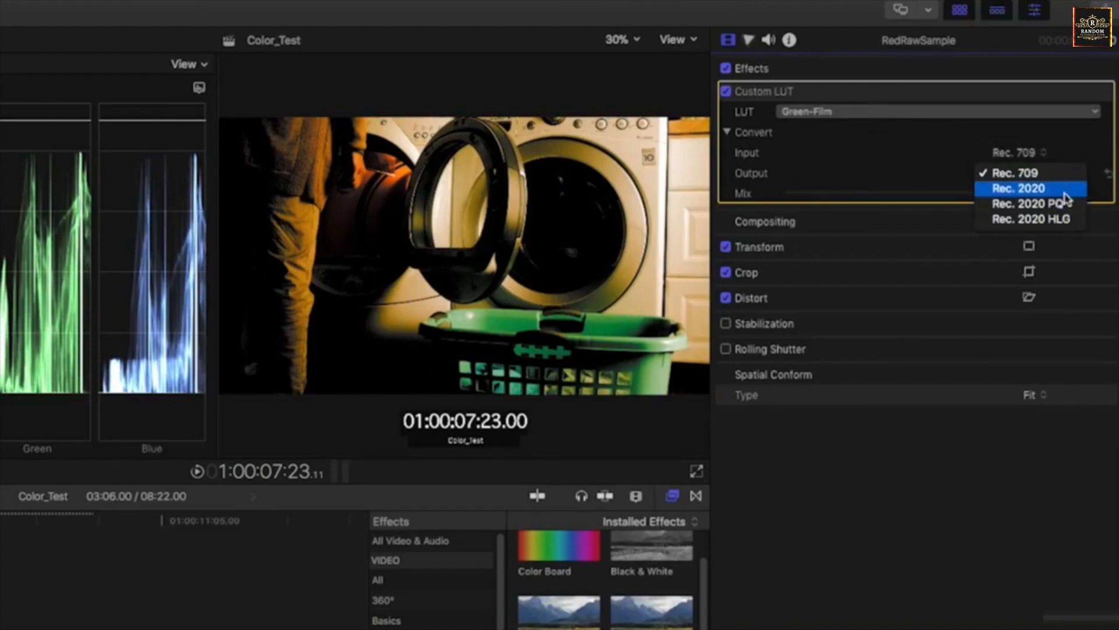
click(954, 160)
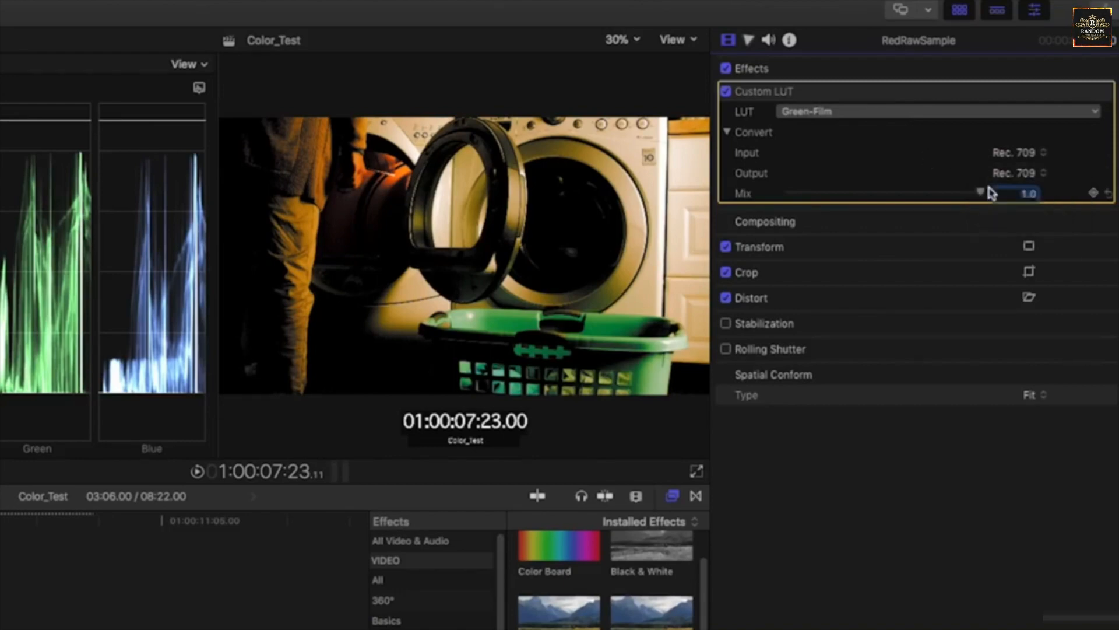
drag(989, 190, 928, 203)
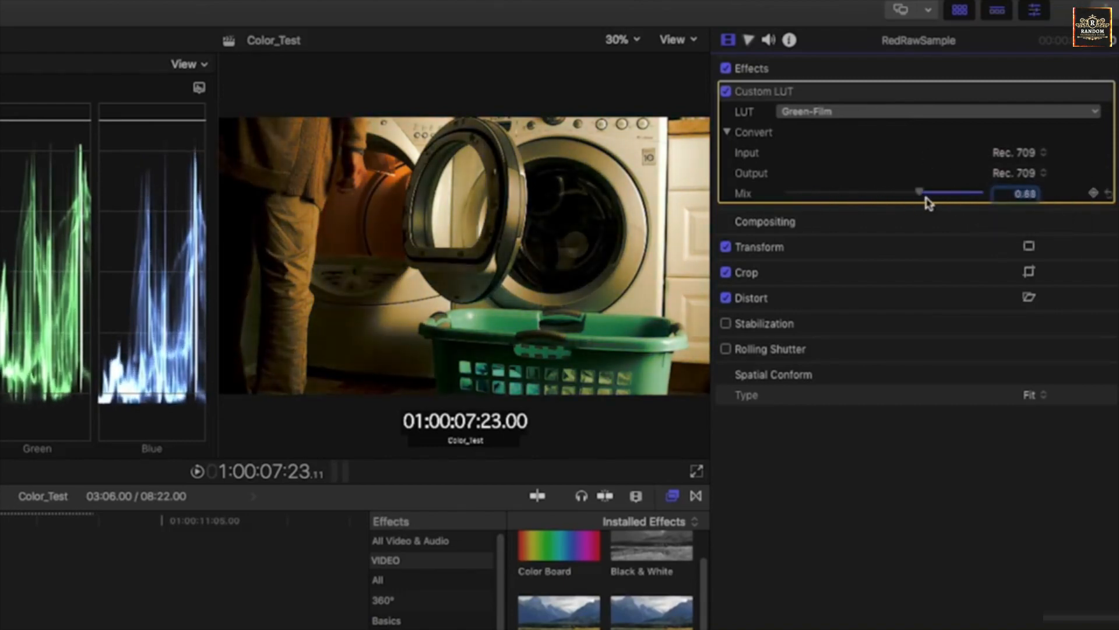
Step: Load the "RWG_Log3G10 to REC709_BT1886 with HIGH_CONTRAST" cube file as the custom LUT, using the REC709 folder of the IPP2 Cubes download
click(895, 113)
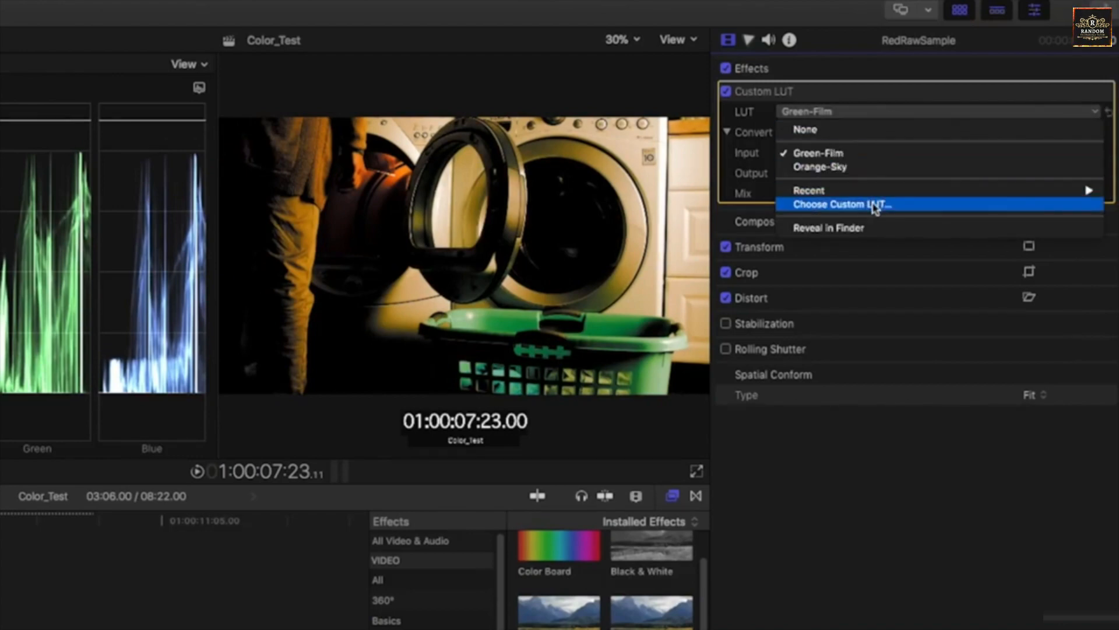
click(875, 205)
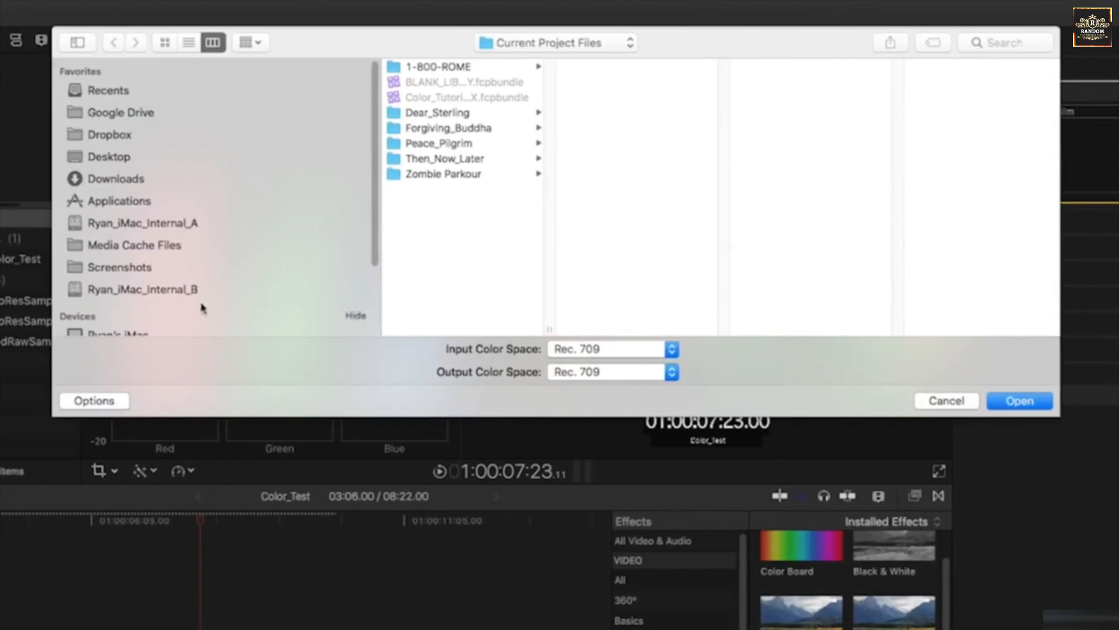
click(120, 179)
click(525, 43)
click(525, 57)
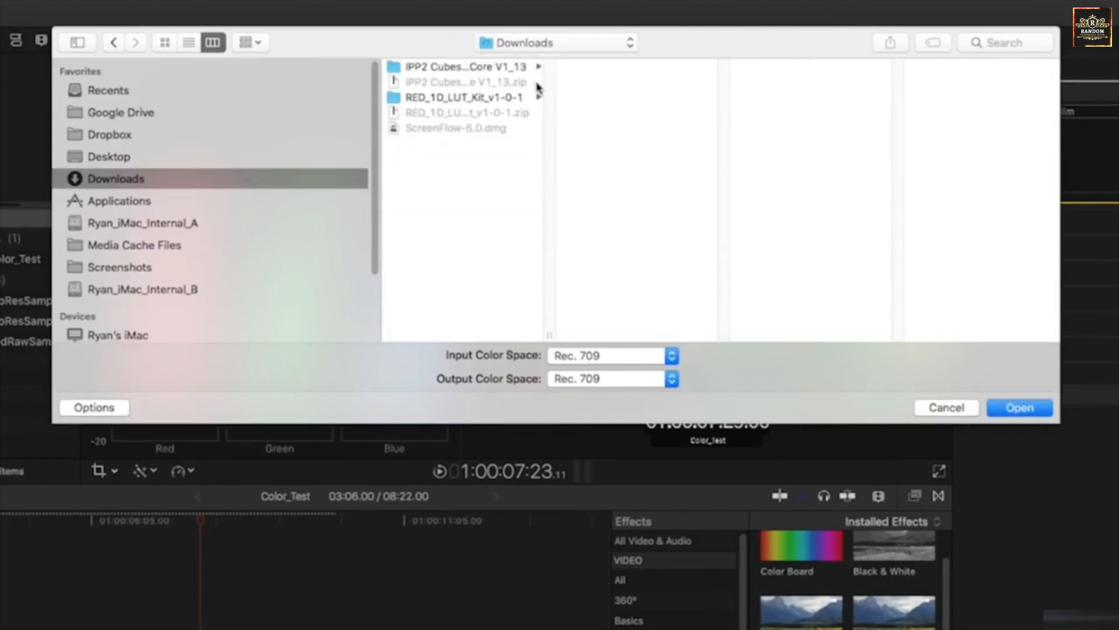
click(478, 66)
click(656, 69)
click(742, 68)
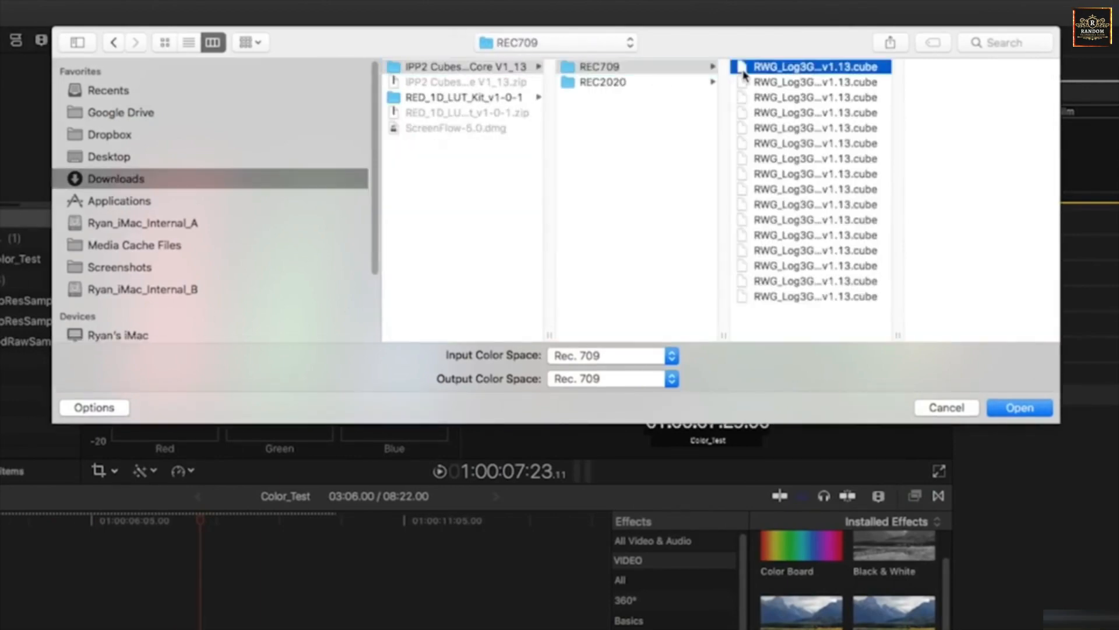
click(1015, 406)
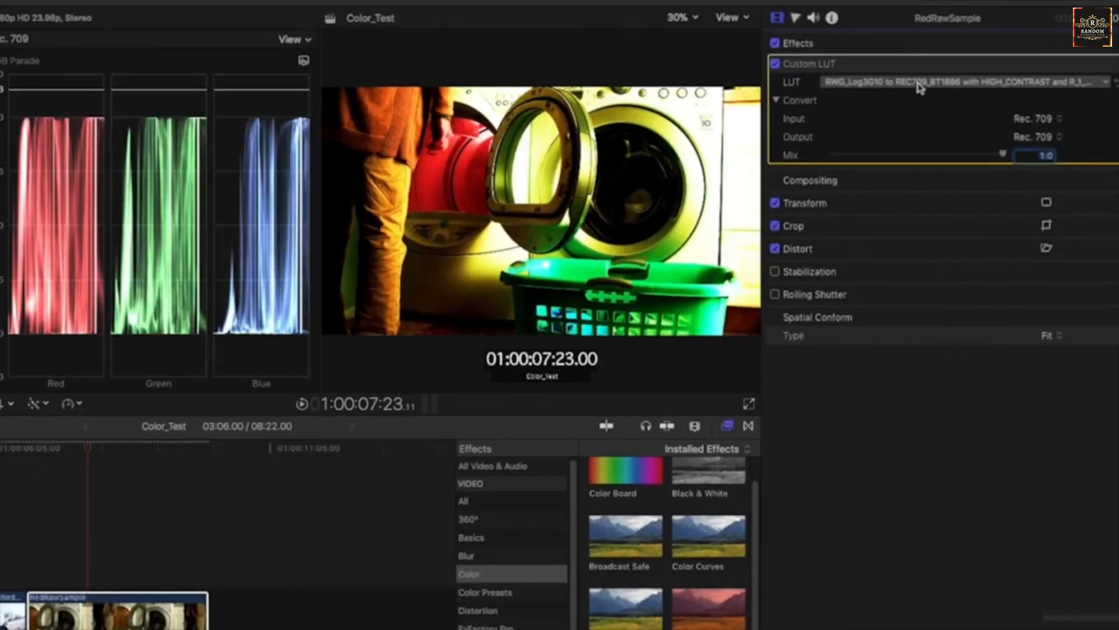
Step: Remove the Custom LUT effect from the RedRawSample clip
click(920, 87)
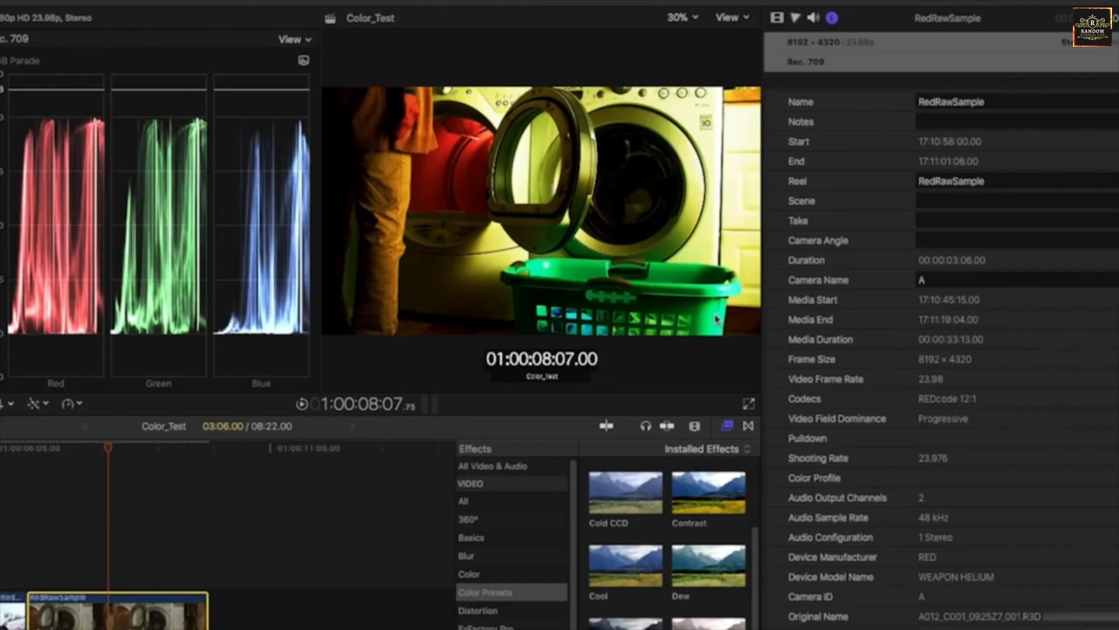
click(778, 19)
click(819, 64)
key(Delete)
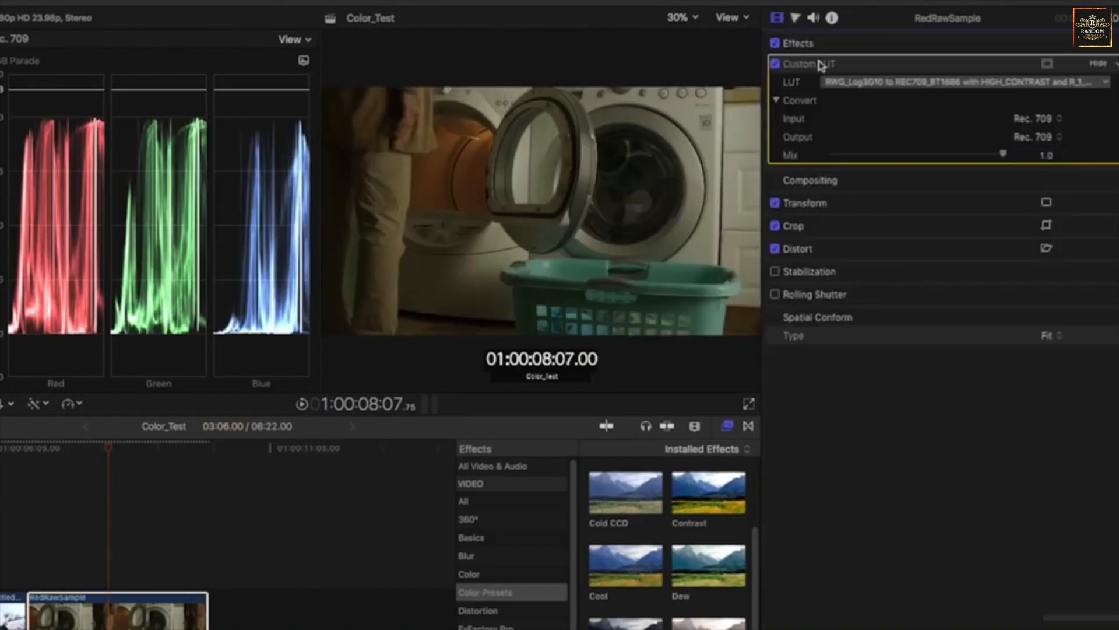
Step: Open the RED RAW settings from the RedRawSample clip's info, agreeing to delete its transcoded media
click(829, 18)
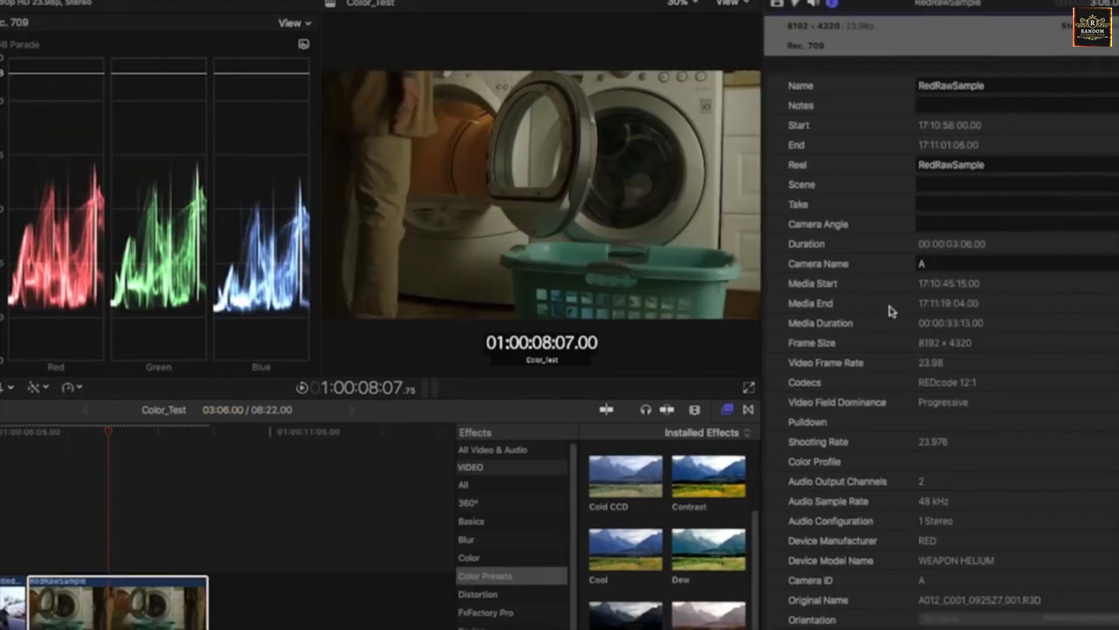
scroll(920, 226, down, 3)
scroll(920, 226, down, 1)
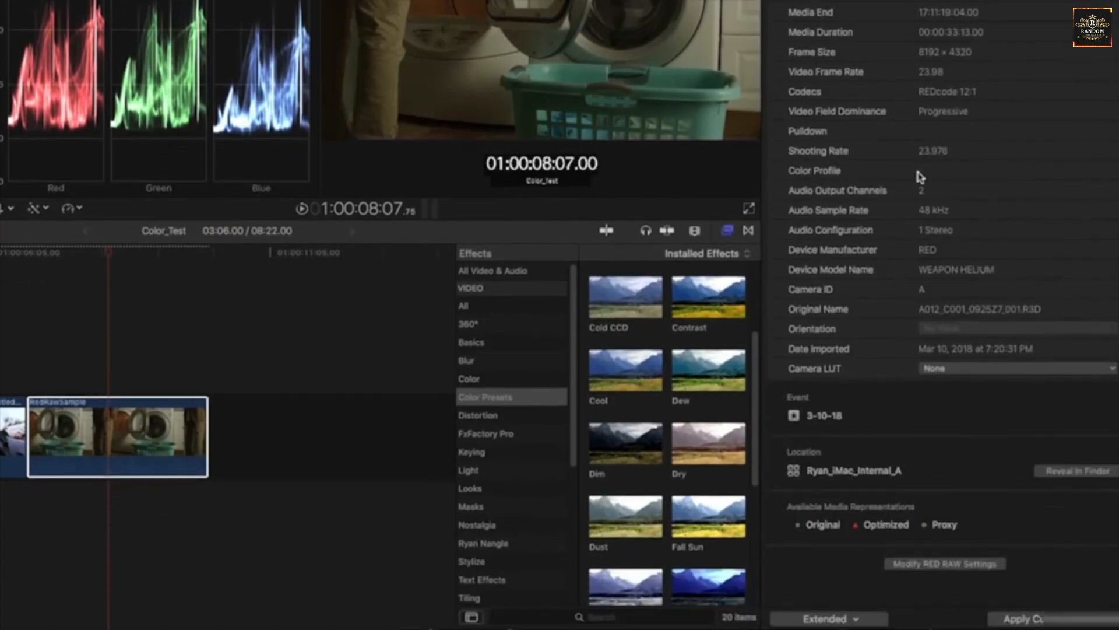
click(948, 565)
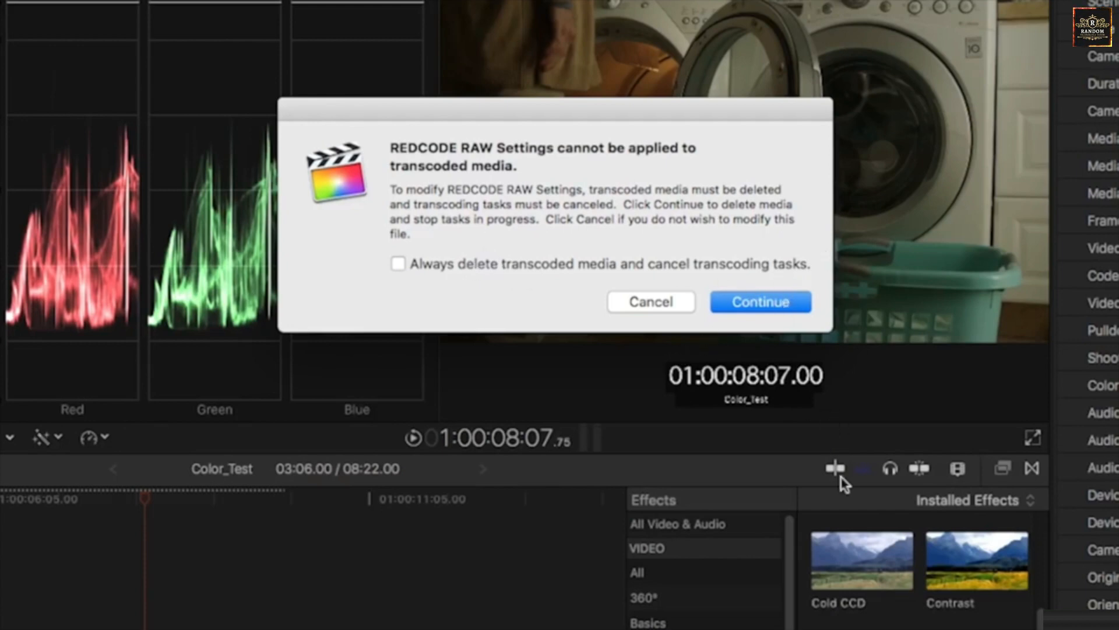
click(755, 308)
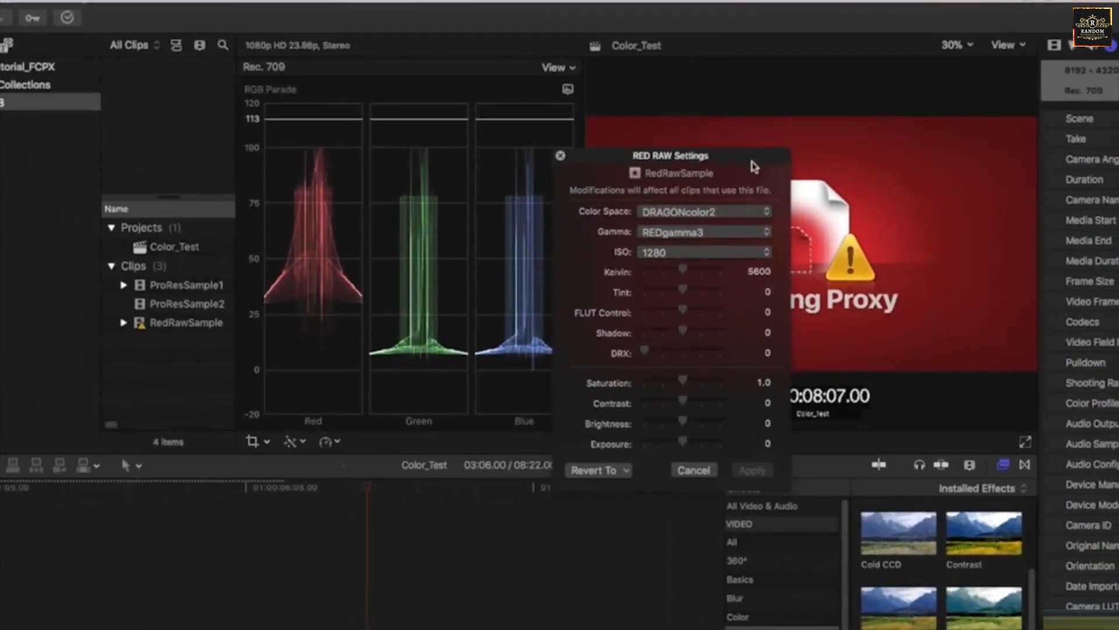
Step: Move the RED RAW Settings window clear of the viewer image and switch the viewer's media to Optimized/Original
drag(683, 190, 671, 484)
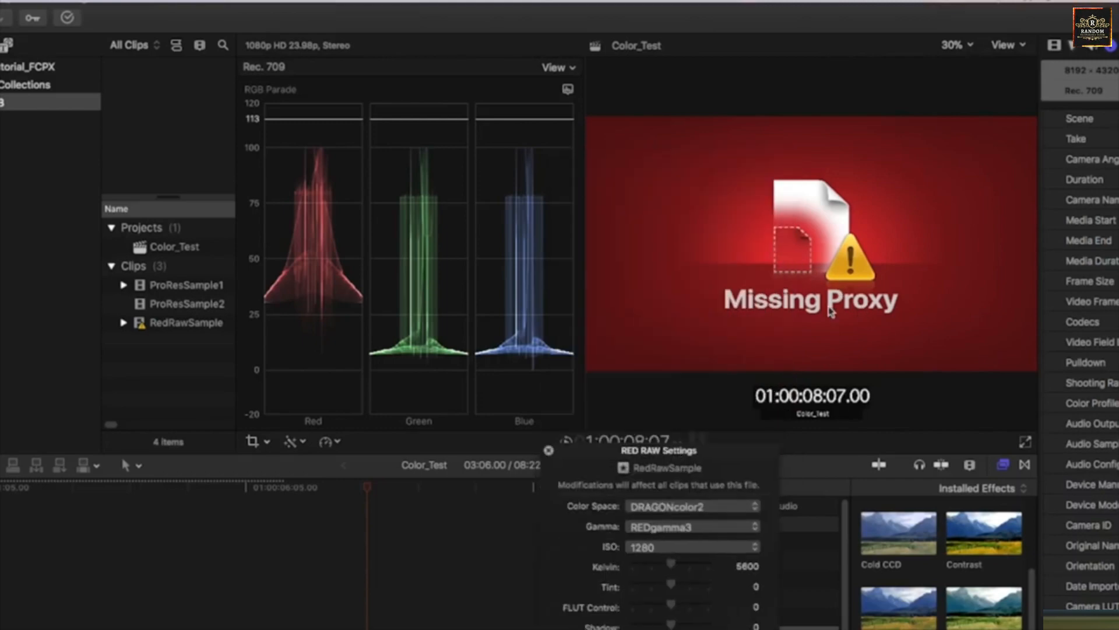
click(1020, 47)
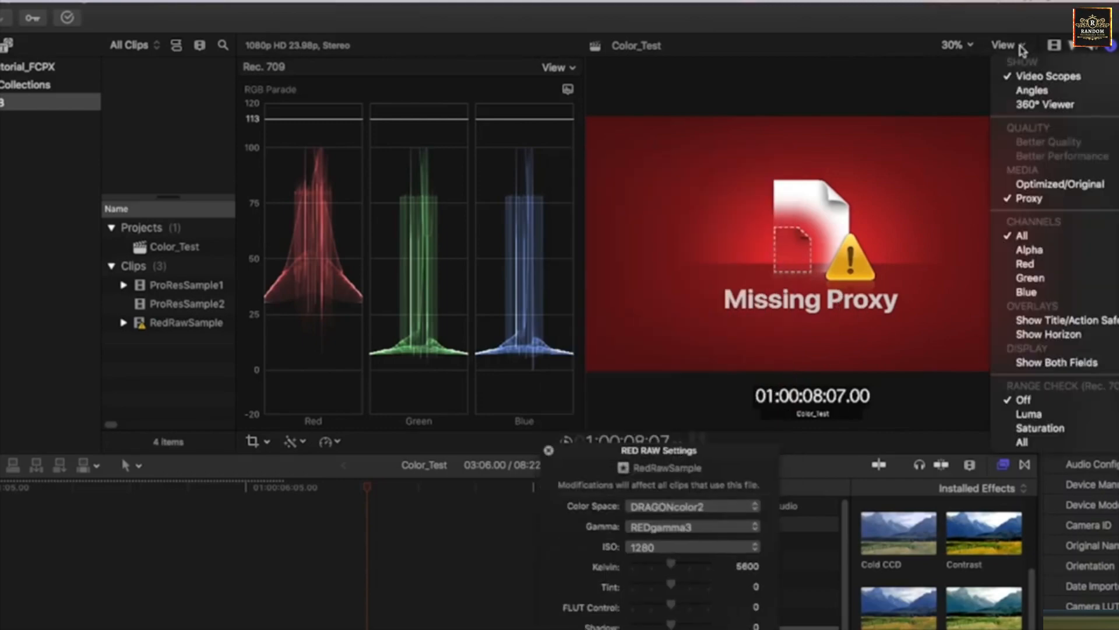
click(1067, 184)
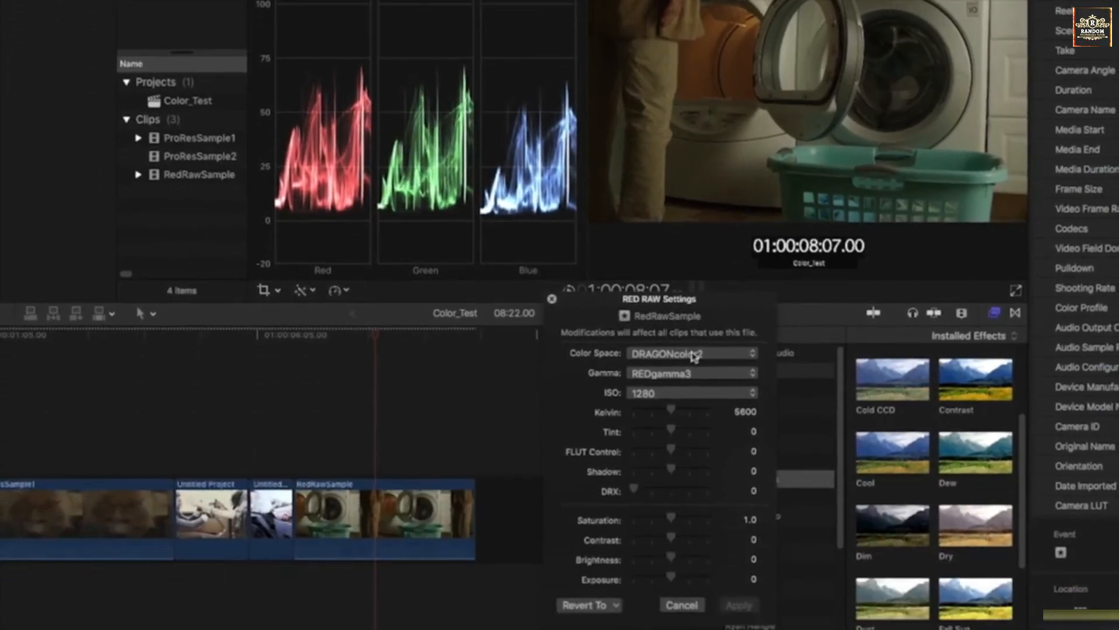
Step: Try the REDcolor4 and REDWideGamutRGB color spaces in the RED RAW settings and set the color space to Rec.709
click(723, 459)
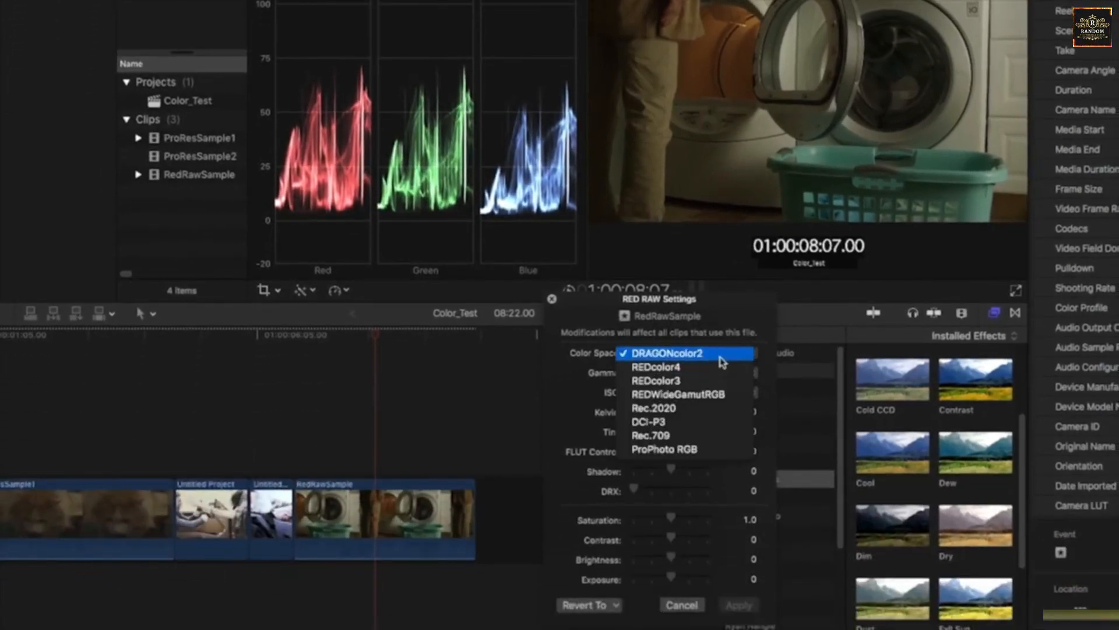
click(723, 367)
click(723, 357)
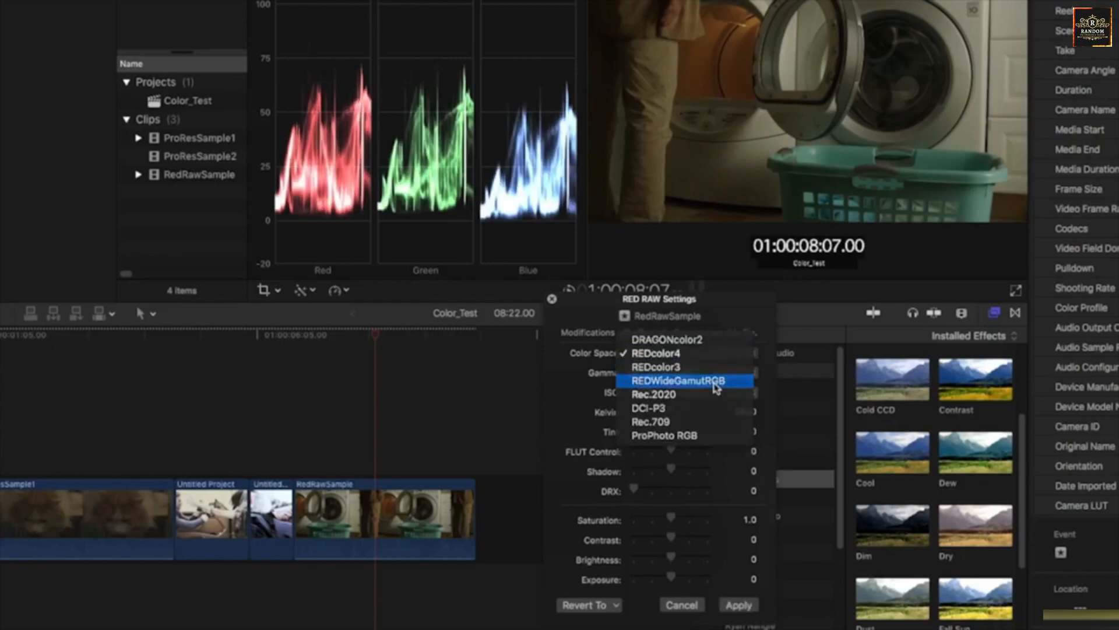
click(717, 382)
click(713, 358)
click(713, 392)
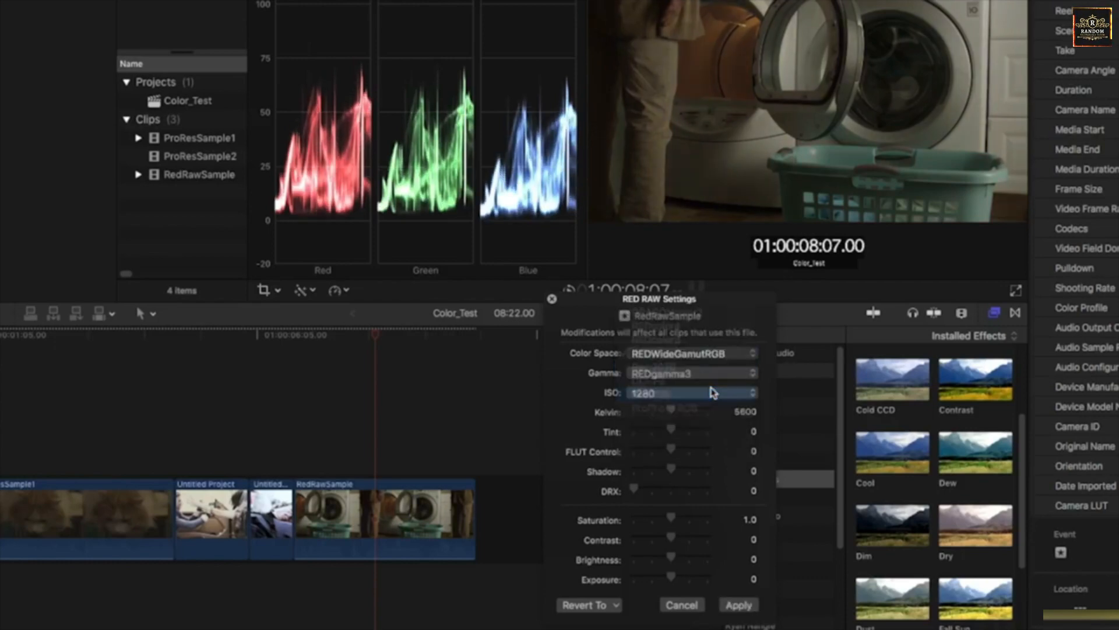
Step: Try ISO 3200 and 200 in the RED RAW settings, choose an ISO above 200, and raise the Kelvin value
click(709, 389)
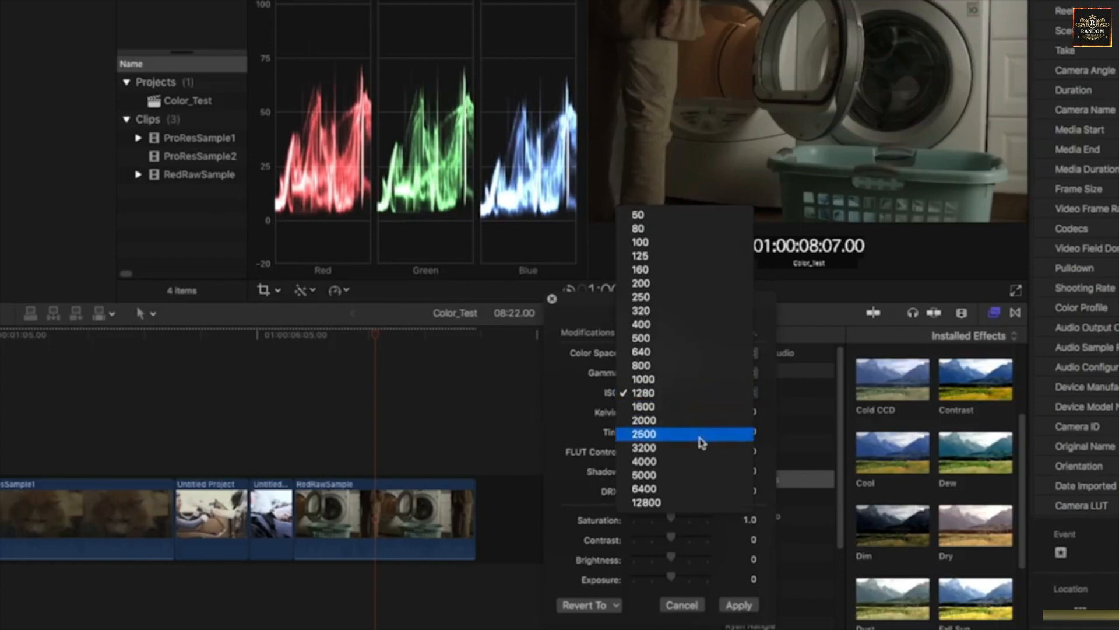
click(700, 441)
click(700, 393)
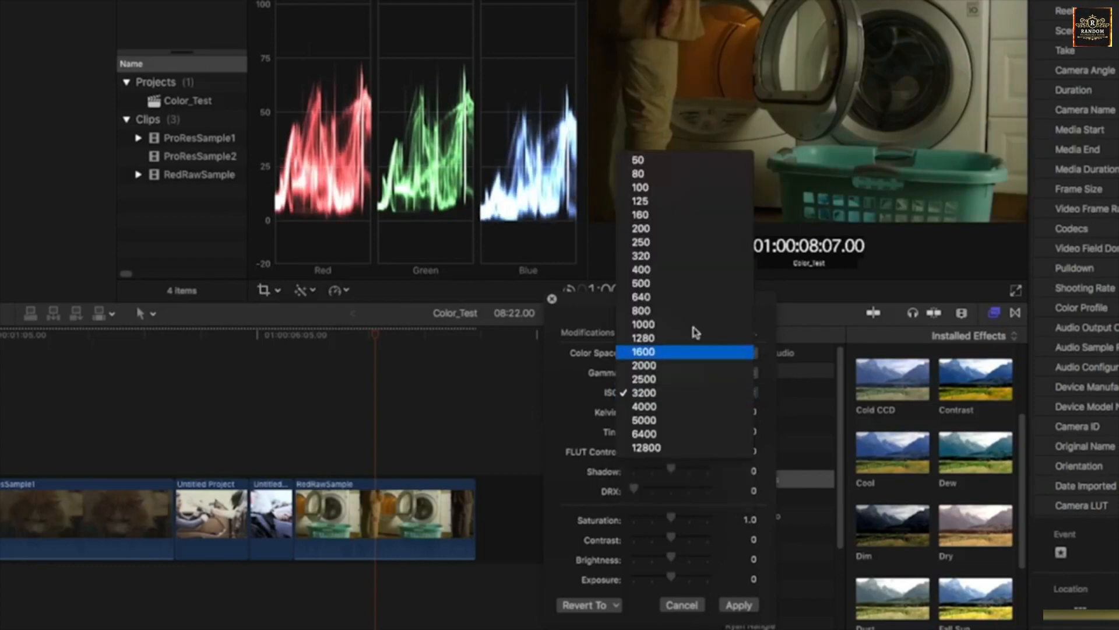
click(691, 229)
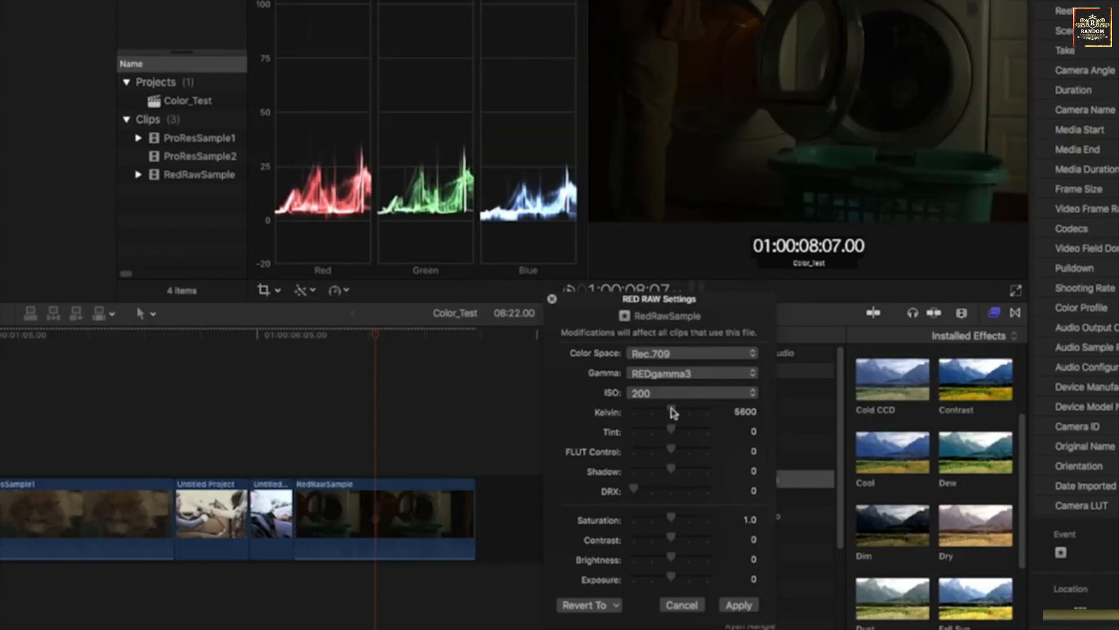
click(677, 398)
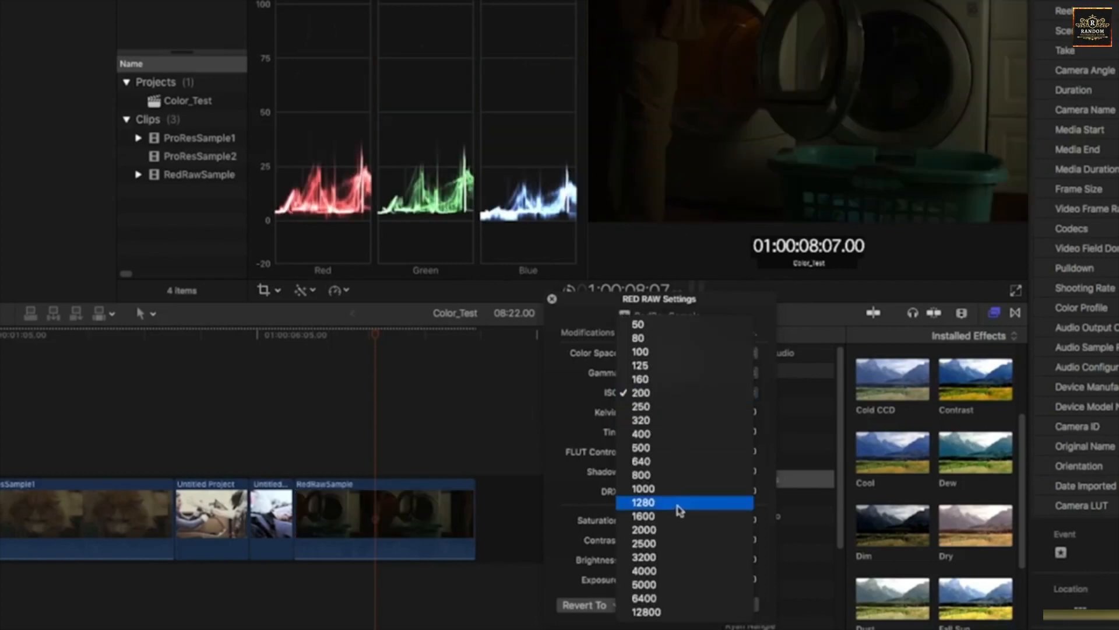
click(674, 446)
drag(673, 412, 698, 414)
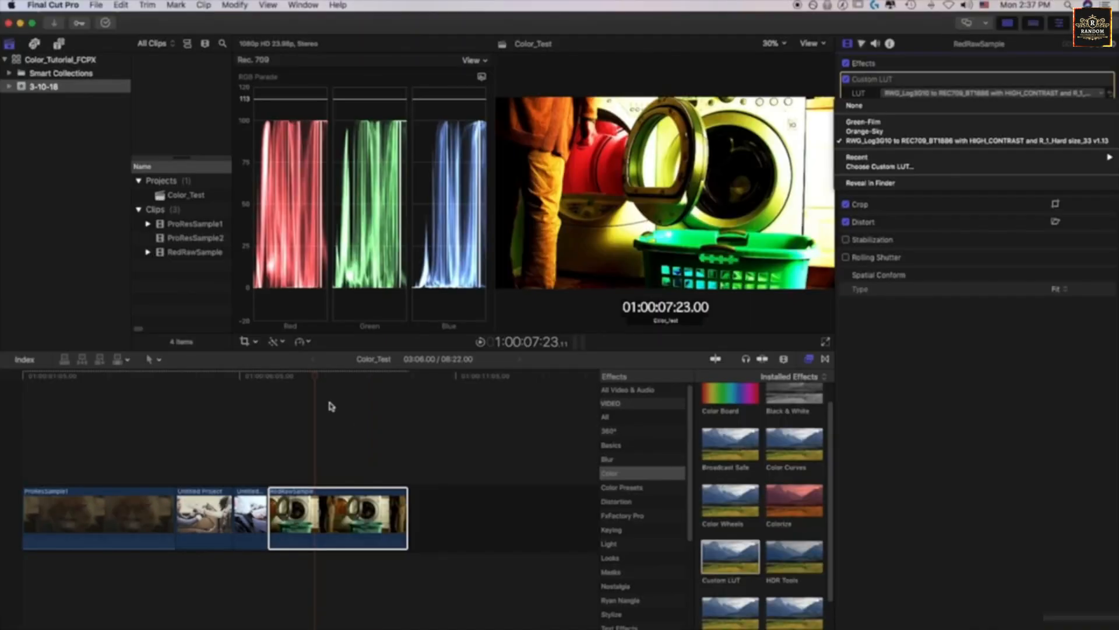
Step: Select the first Untitled Project clip with the playhead at 01:00:05:14 and preview Color Presets such as Ash, Dew and Cool on it
click(232, 377)
click(213, 376)
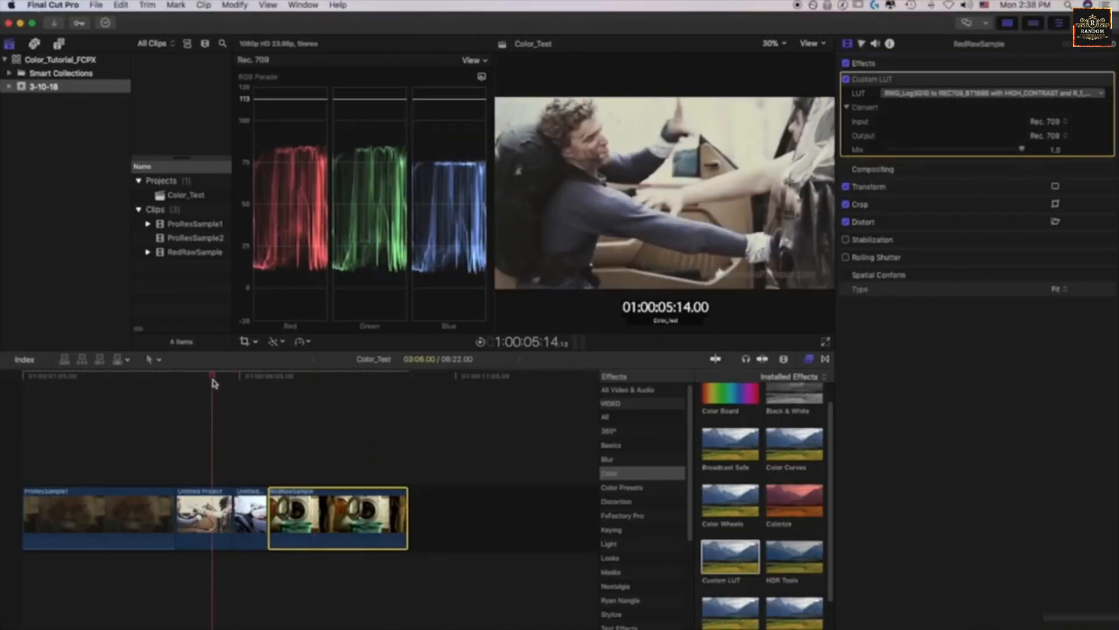
click(211, 513)
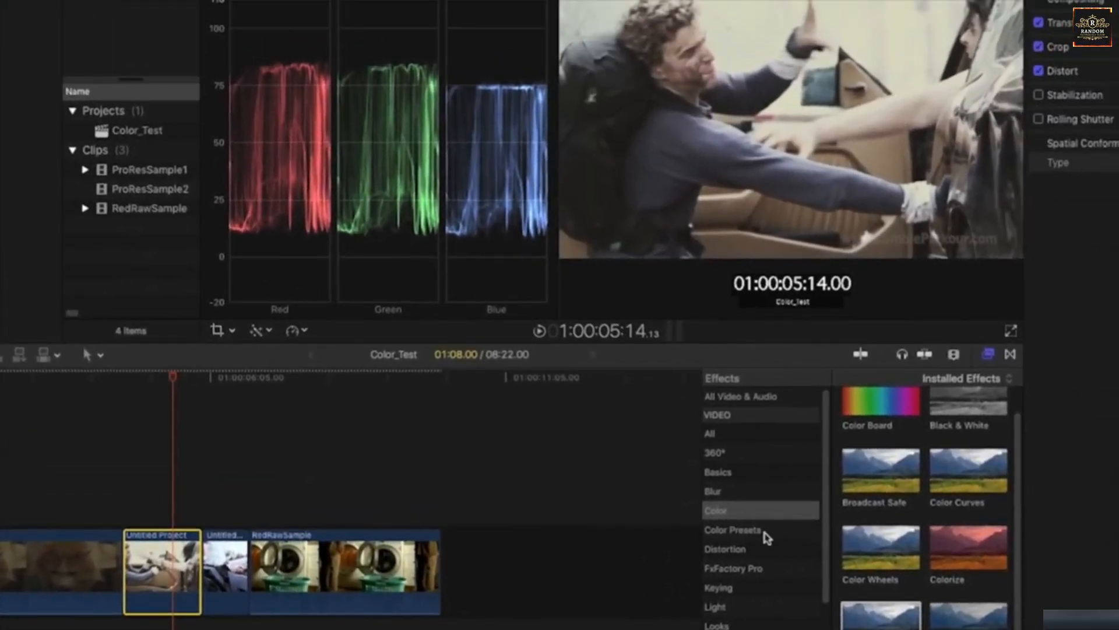
click(766, 537)
click(882, 485)
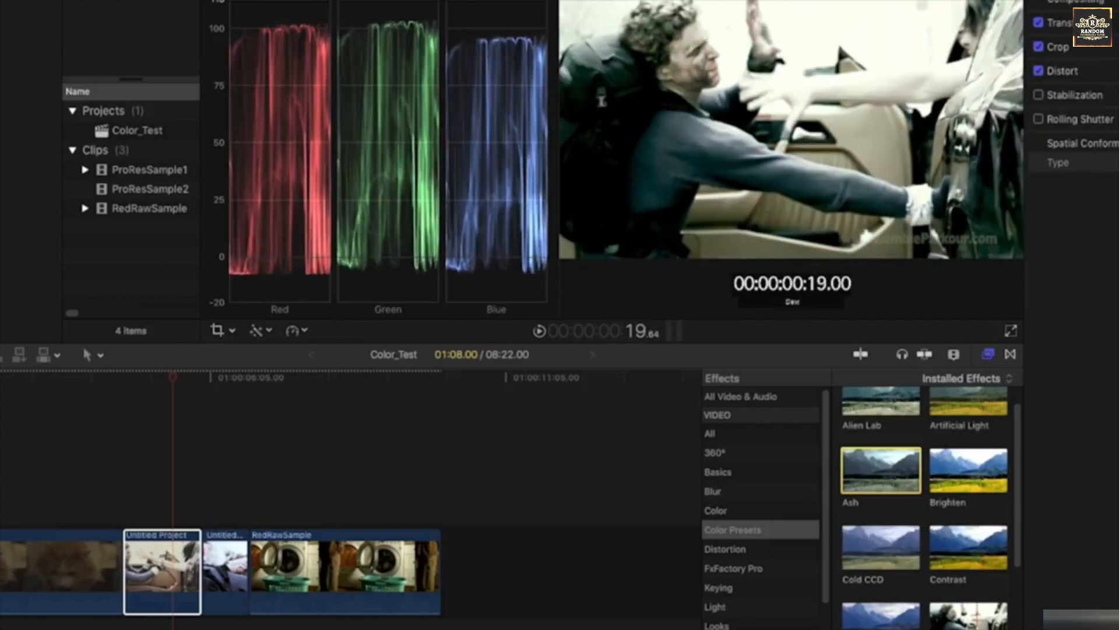
scroll(895, 591, down, 3)
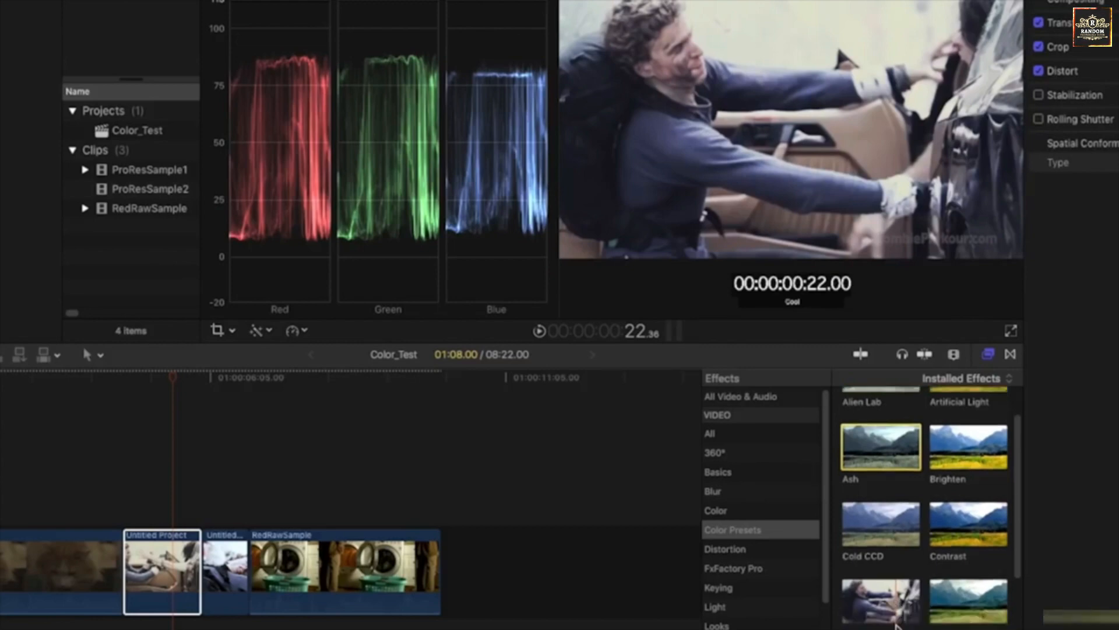